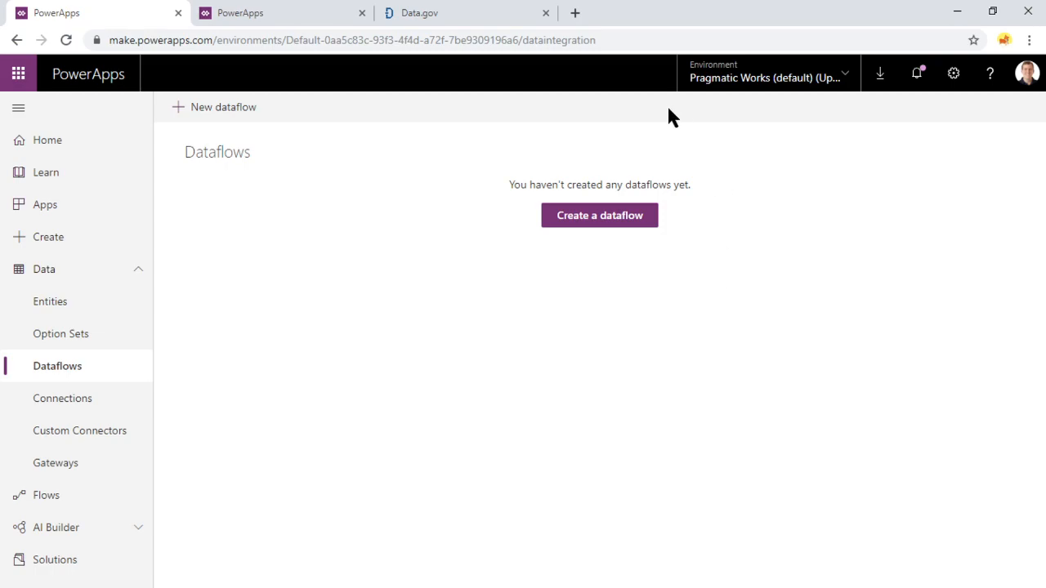
Search Data.gov for 'failed banks' datasets to find the FDIC Failed Bank List.
left_click(427, 13)
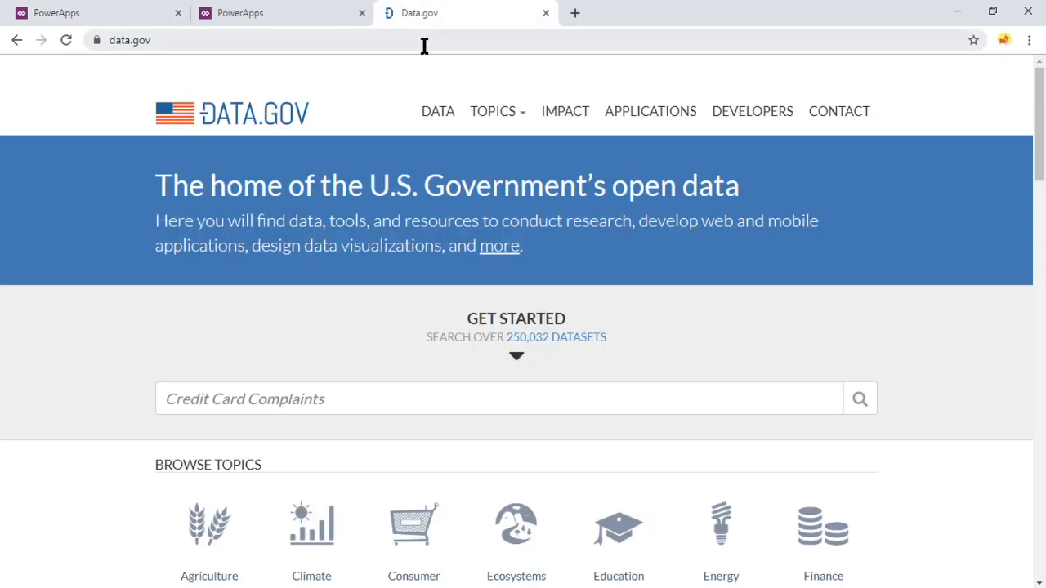
left_click(413, 41)
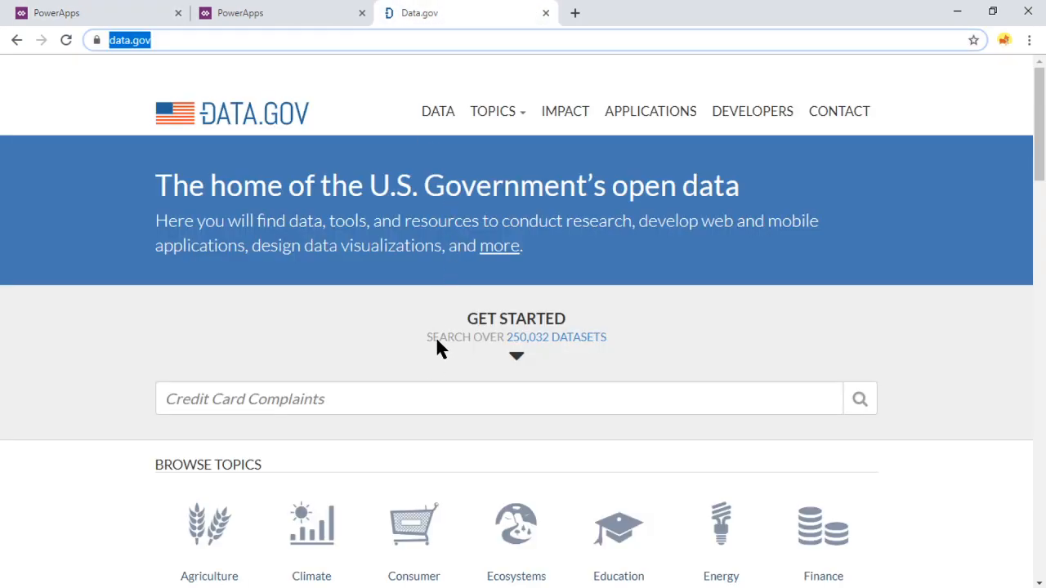
left_click(412, 400)
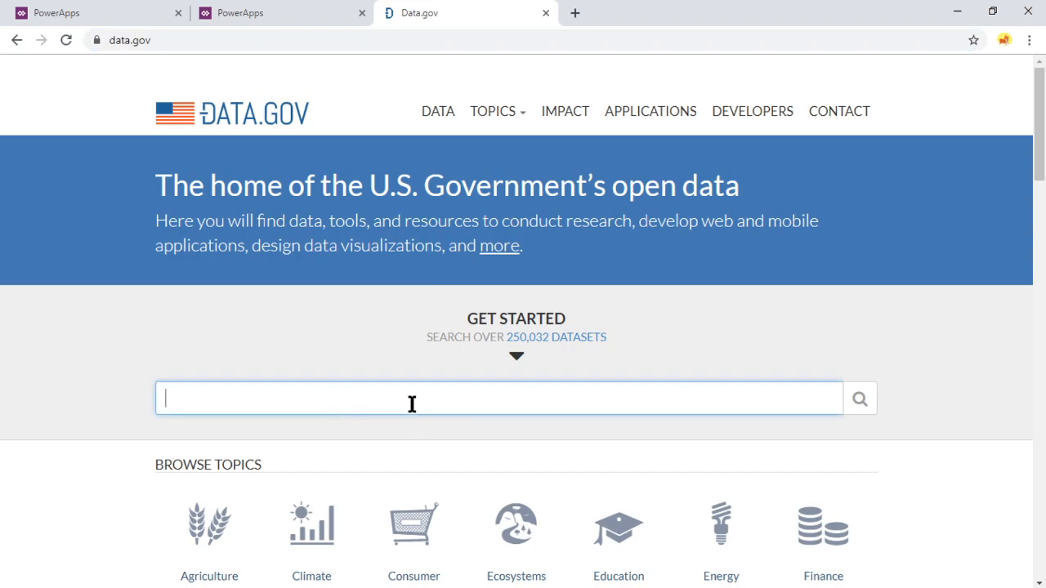
type("failed banks")
key("Return")
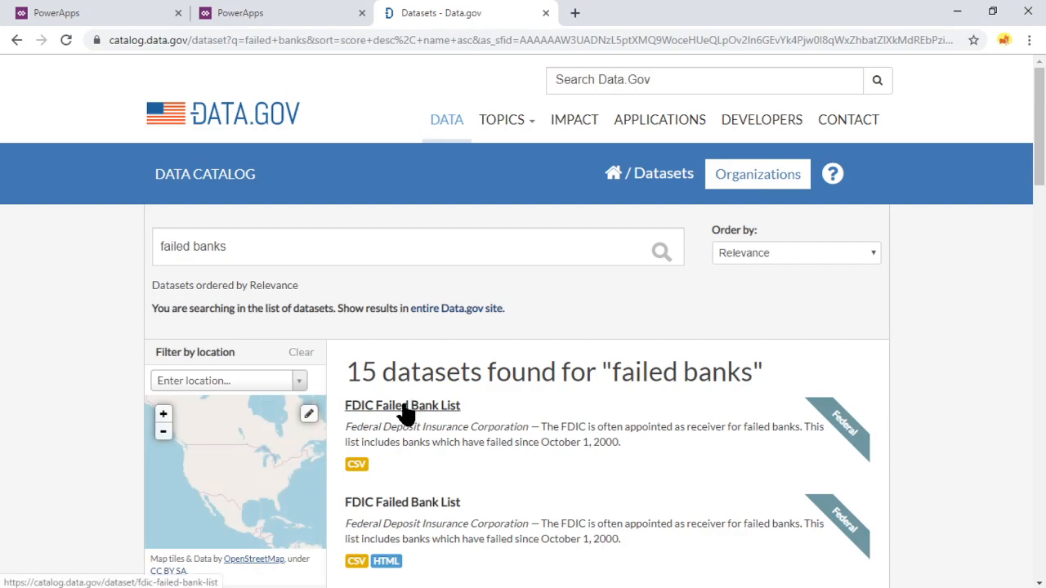
Copy the FDIC CSV link address and paste it into the address bar to download banklist.csv.
right_click(359, 466)
left_click(371, 480)
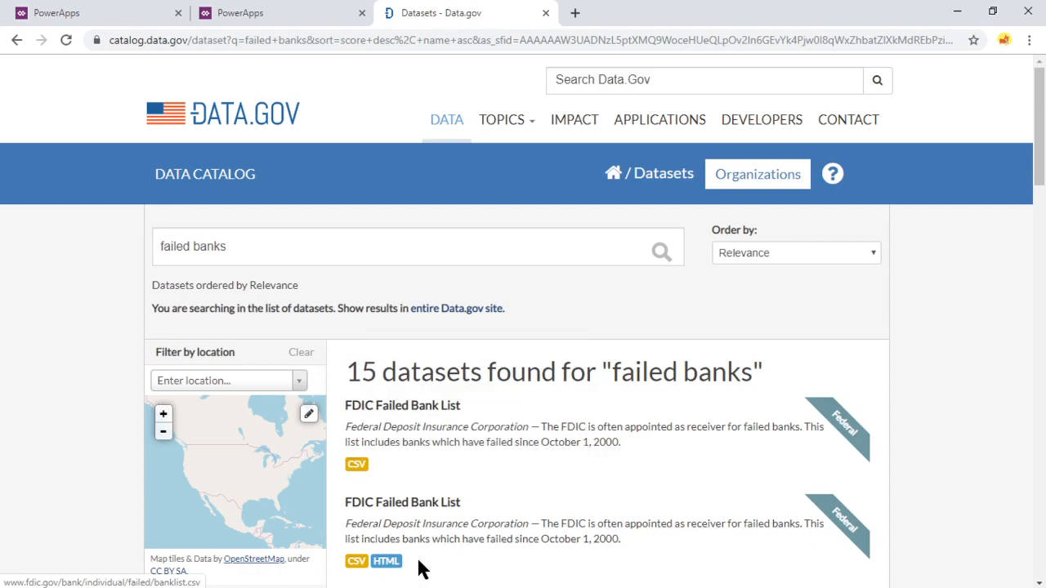
right_click(360, 467)
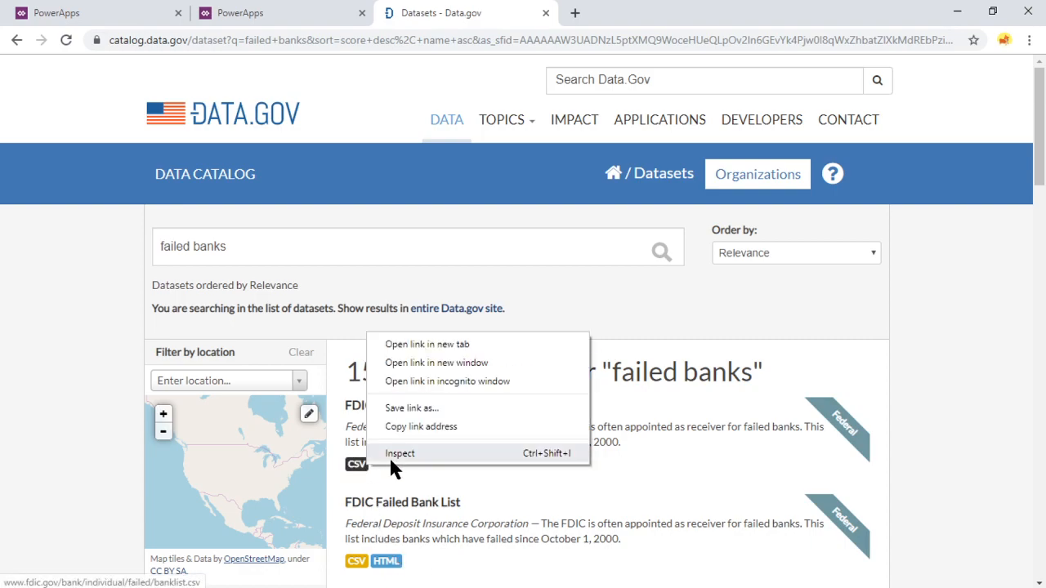
left_click(409, 426)
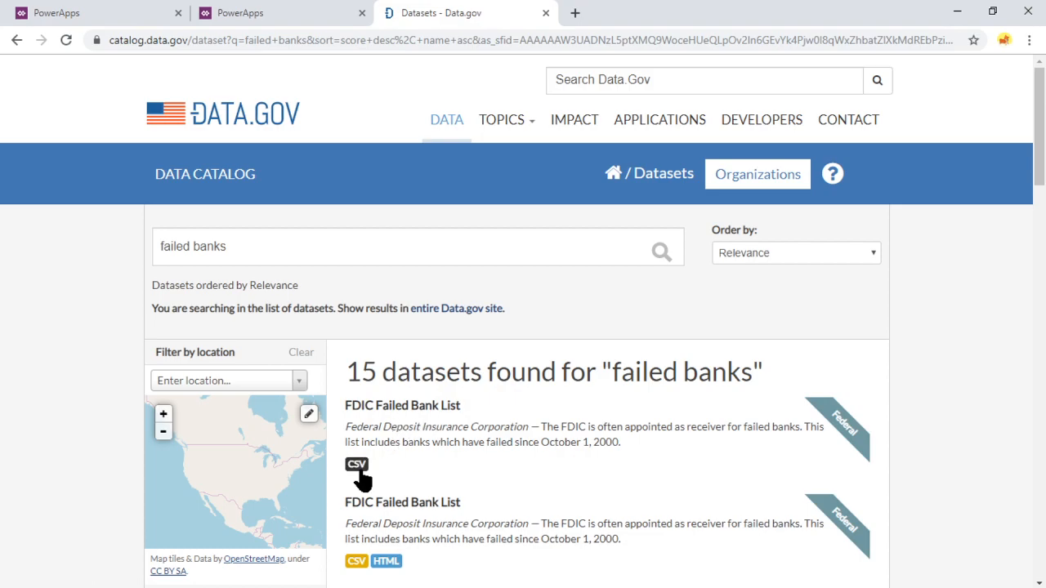
left_click(390, 40)
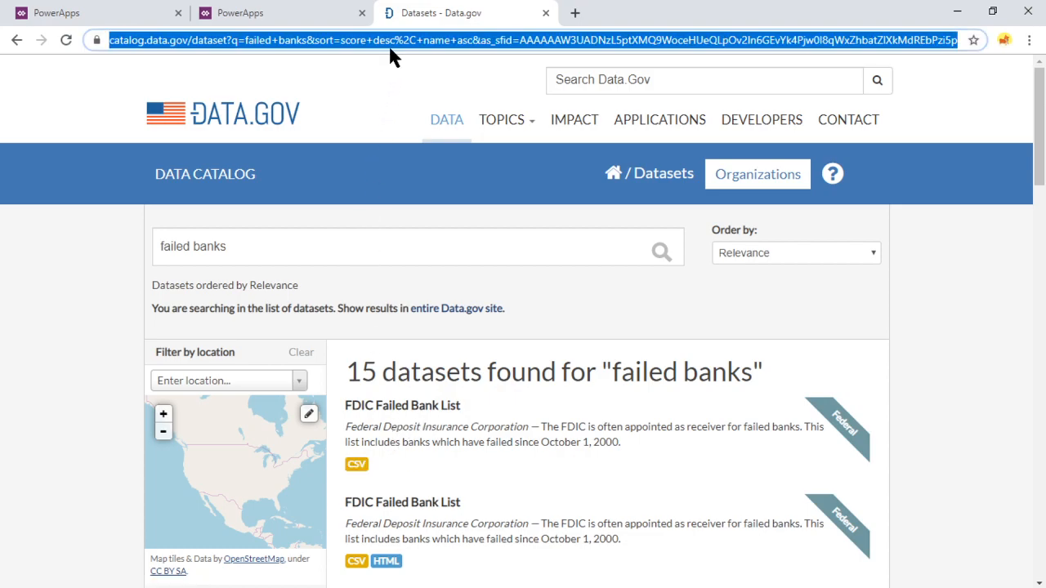
type("http://www.fdic.gov/bank/individual/failed/banklist.csv")
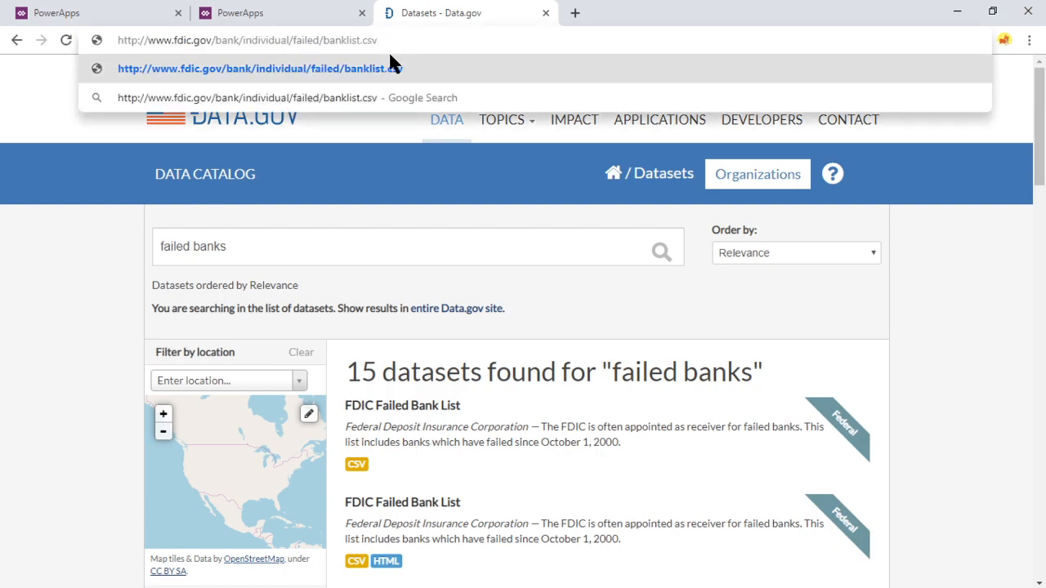
key("Return")
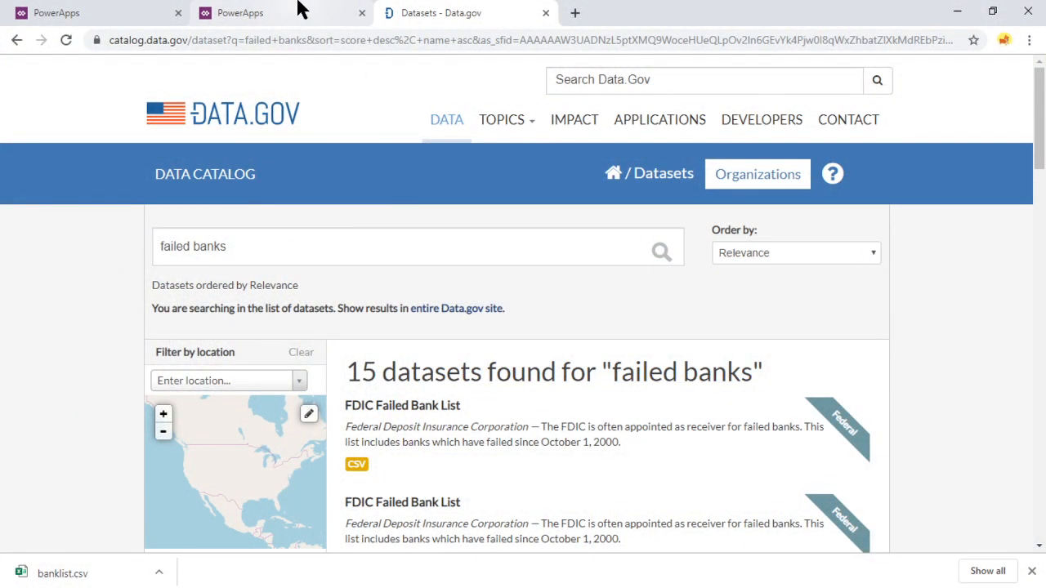
Return to PowerApps and switch to a different environment.
left_click(89, 12)
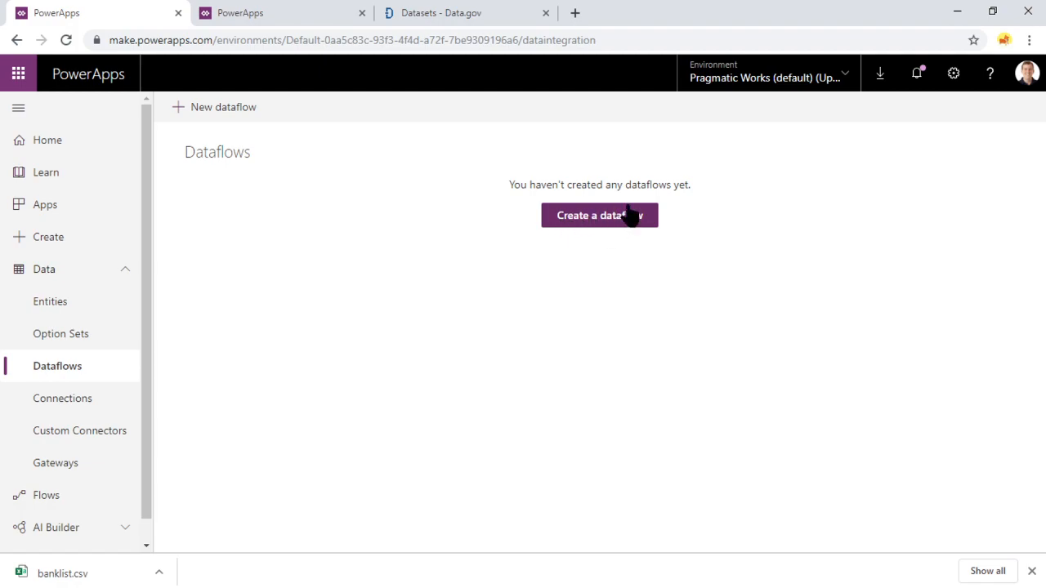
left_click(774, 77)
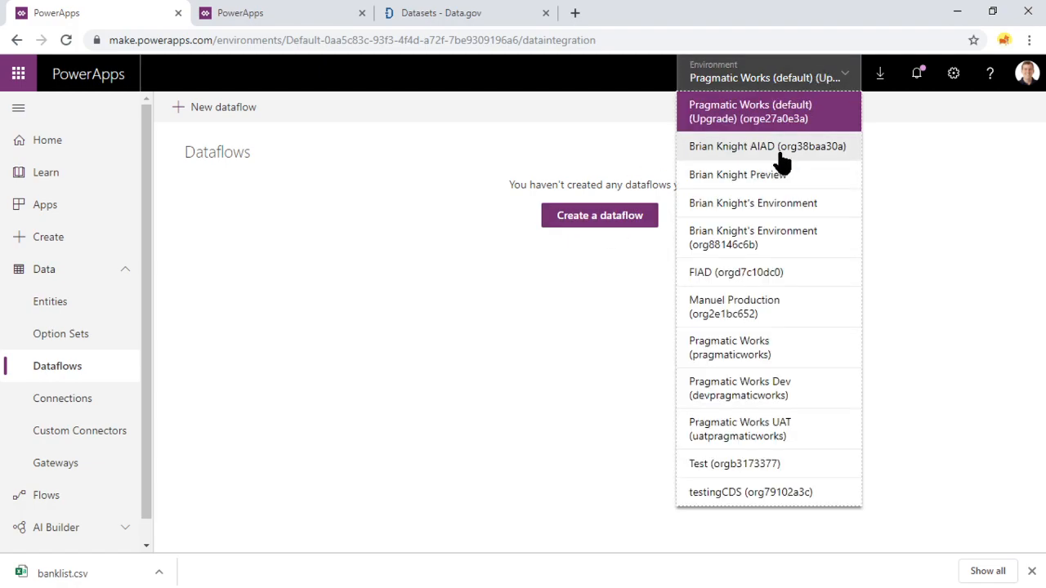
left_click(782, 149)
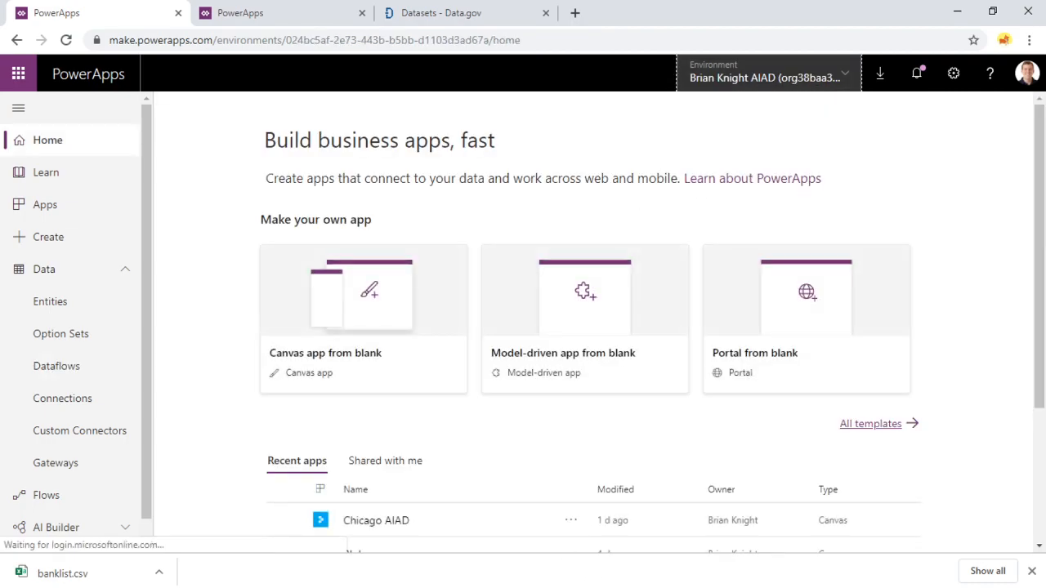
Go to Data > Dataflows and start creating a new dataflow named Webinar.
left_click(67, 270)
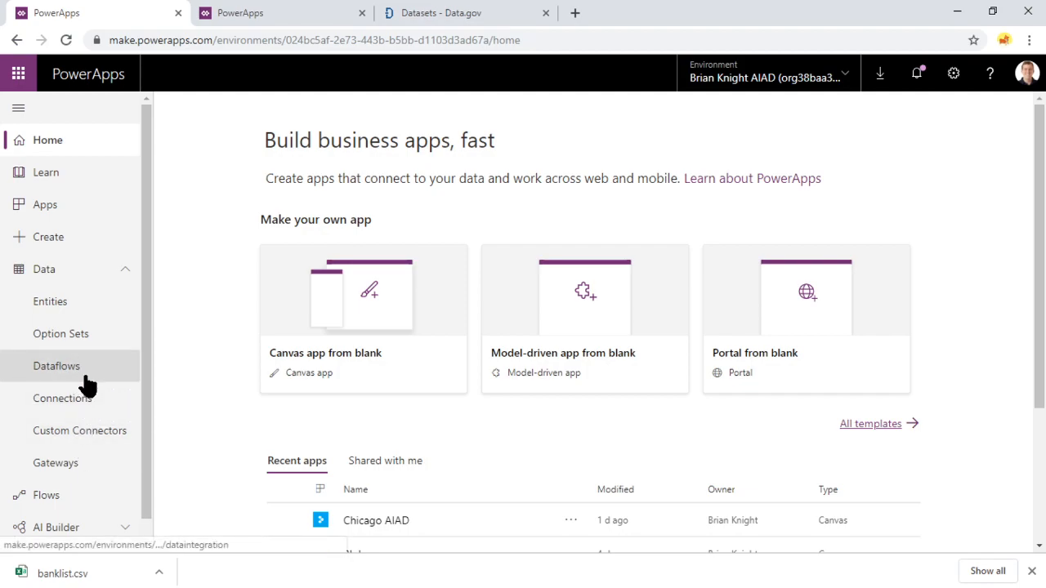
left_click(58, 366)
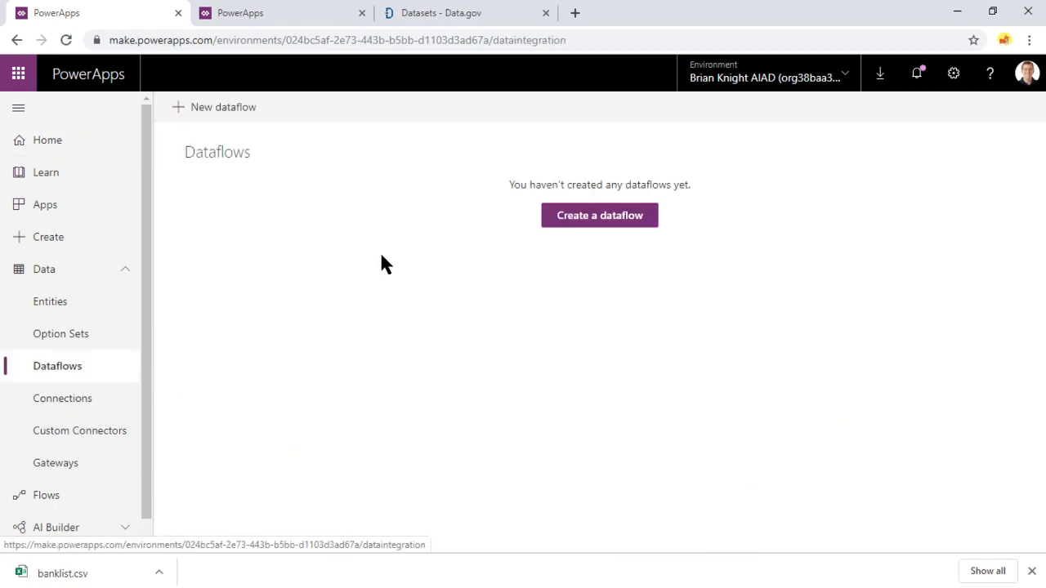
left_click(599, 215)
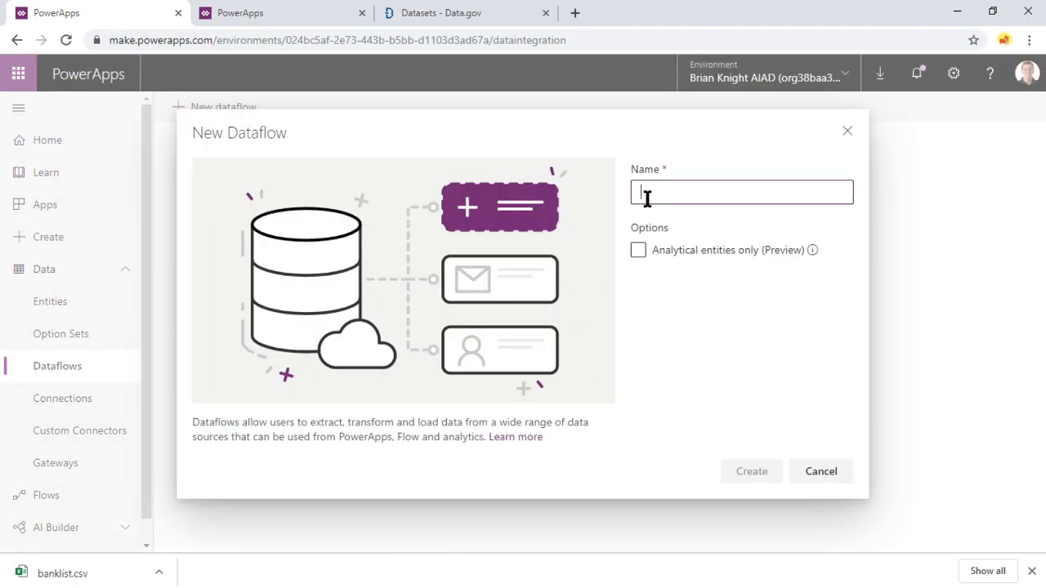
type("Webinar")
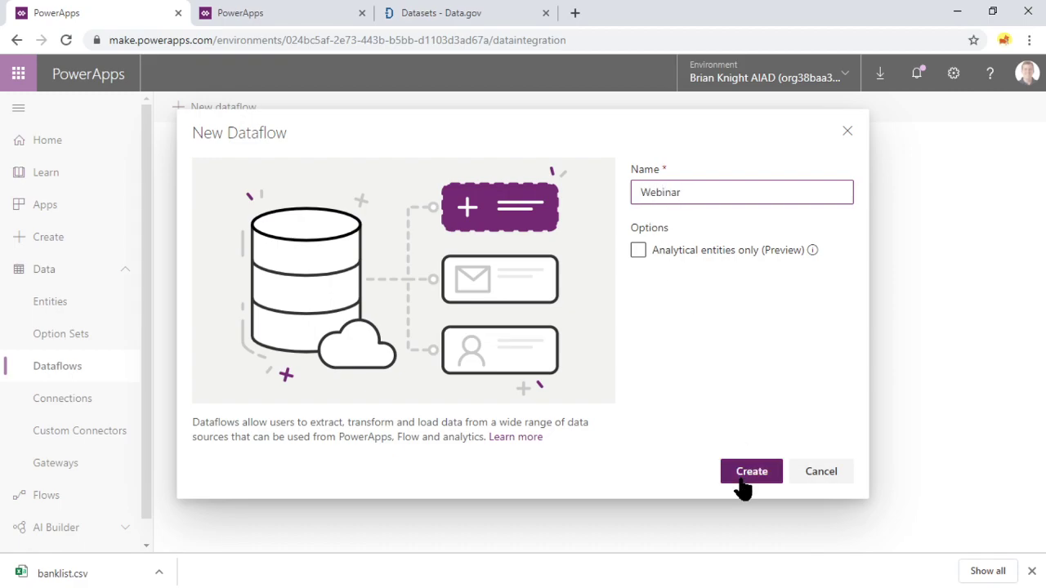
Create the Webinar dataflow, bringing up the Choose data source catalog.
left_click(751, 471)
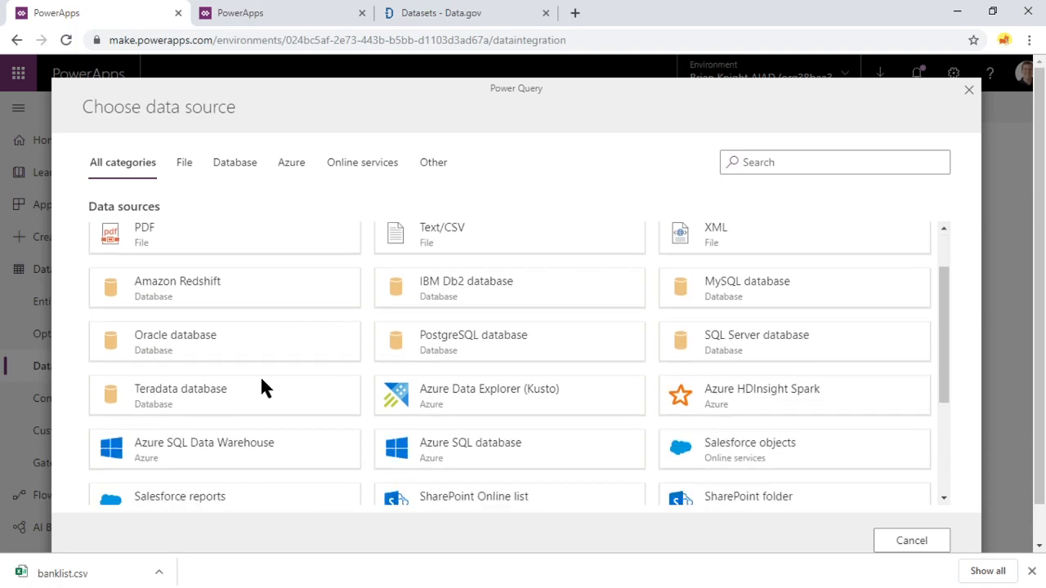
scroll(260, 384, "down", 5)
scroll(260, 384, "down", 1)
scroll(260, 384, "up", 3)
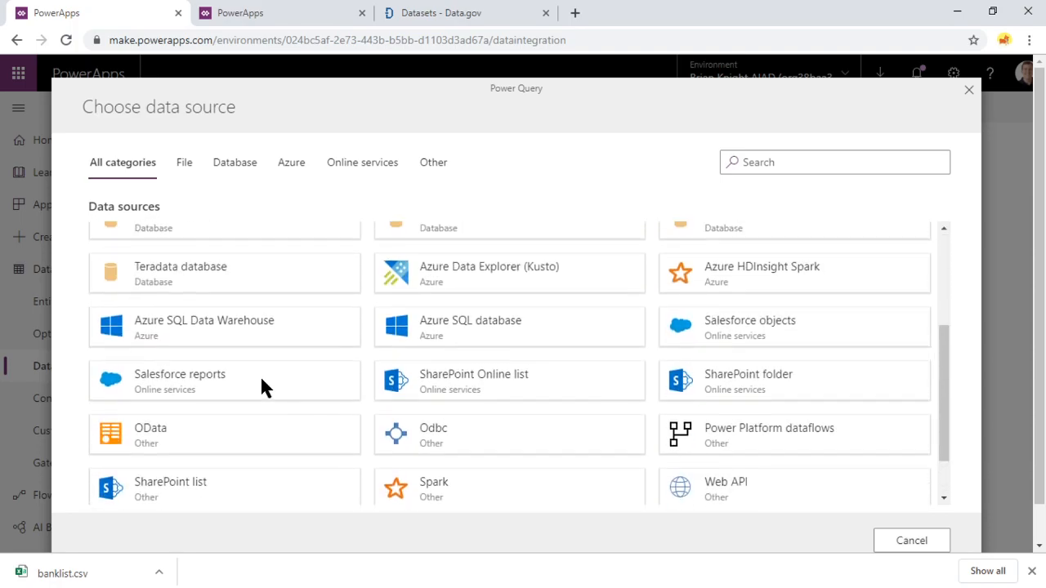
scroll(237, 335, "up", 3)
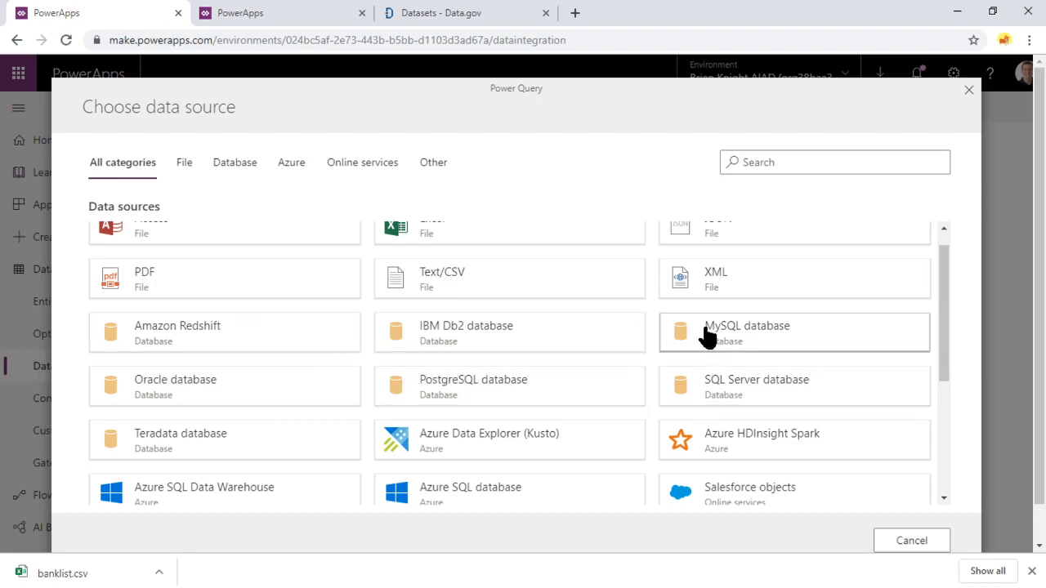
scroll(578, 385, "down", 3)
scroll(577, 385, "down", 3)
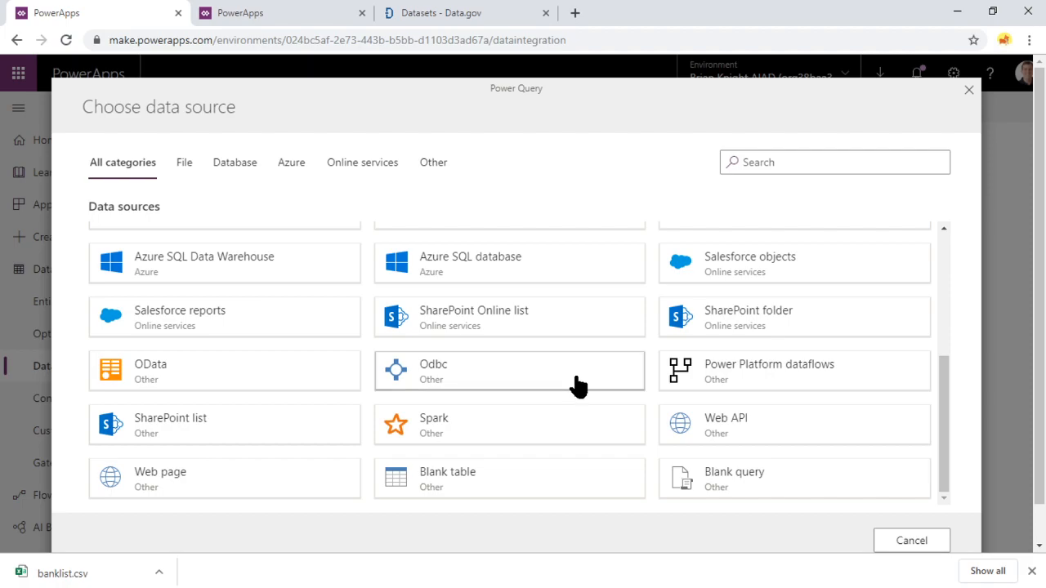
scroll(578, 385, "up", 3)
scroll(562, 391, "up", 3)
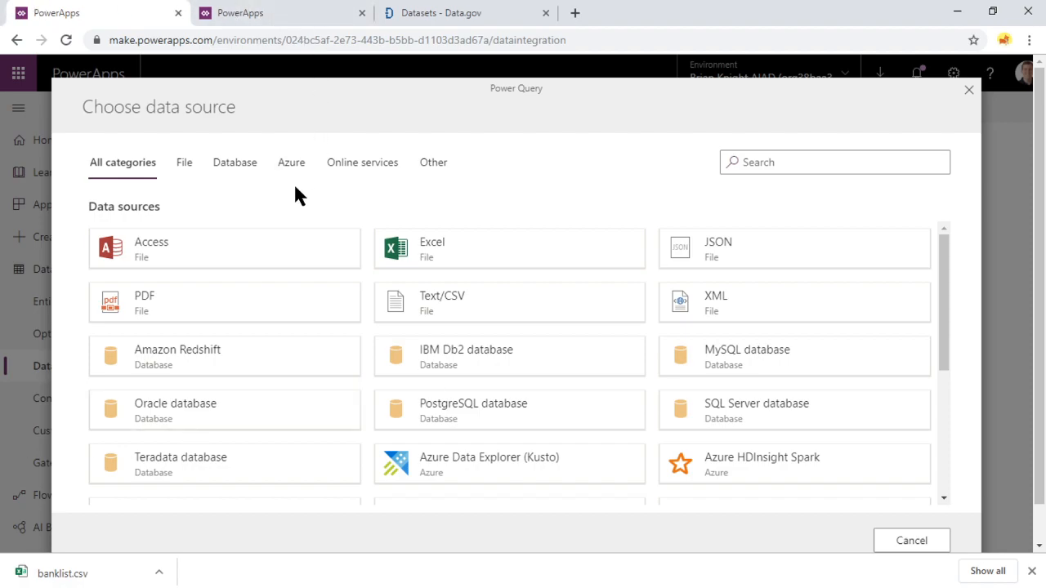
Choose Text/CSV as the source and paste the FDIC banklist.csv link with anonymous connection.
left_click(435, 303)
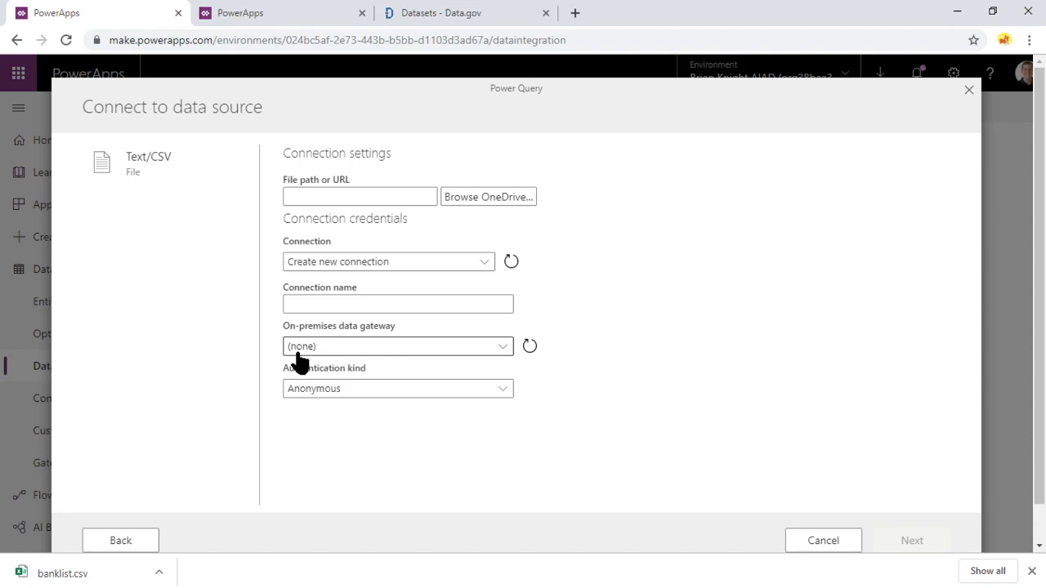
left_click(337, 199)
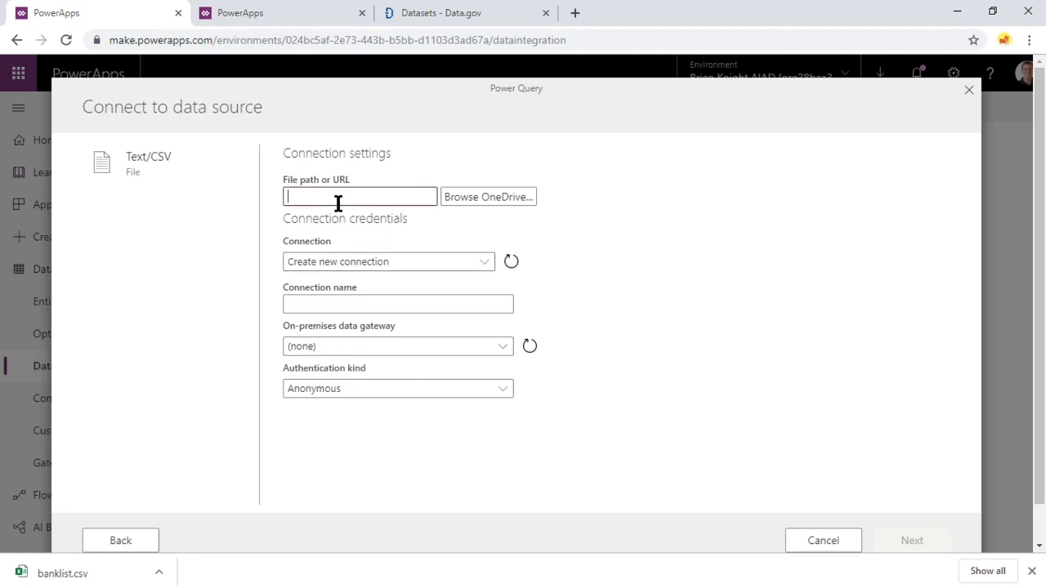
type("http://www.fdic.gov/bank/individual/failed/banklist.csv")
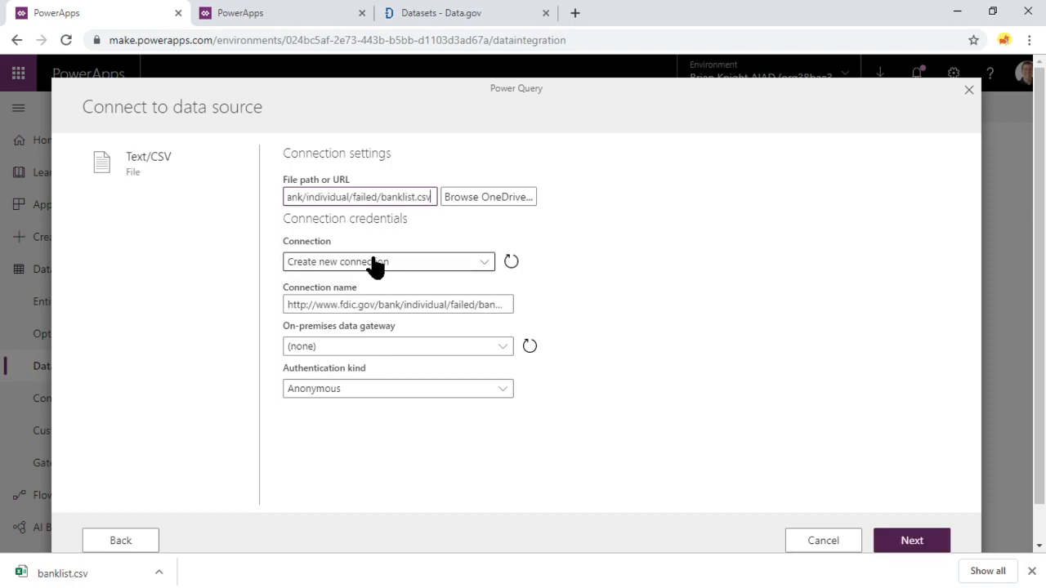
left_click(374, 263)
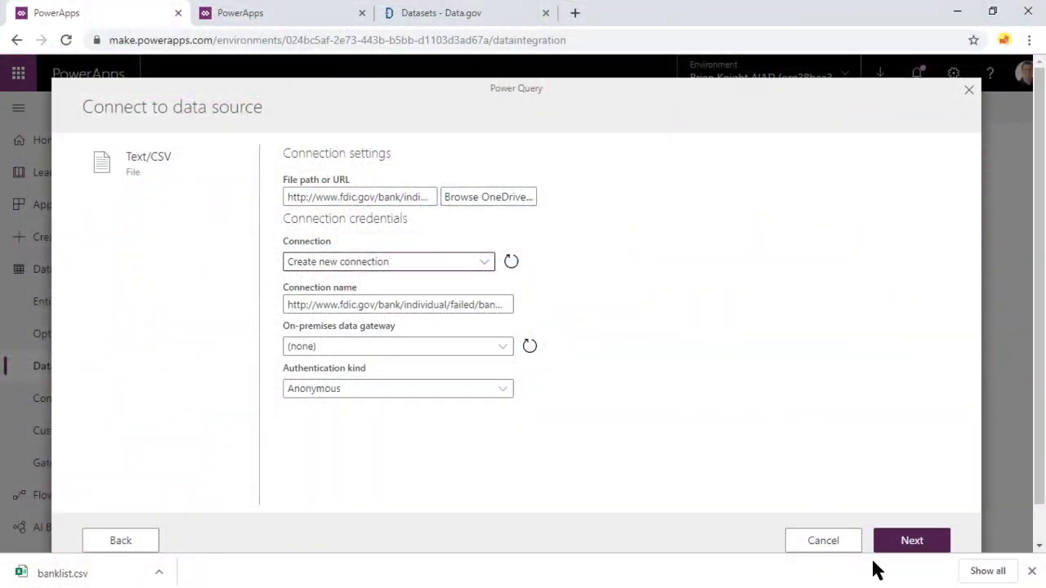
Confirm the connection settings and load the bank records into the query editor.
left_click(912, 540)
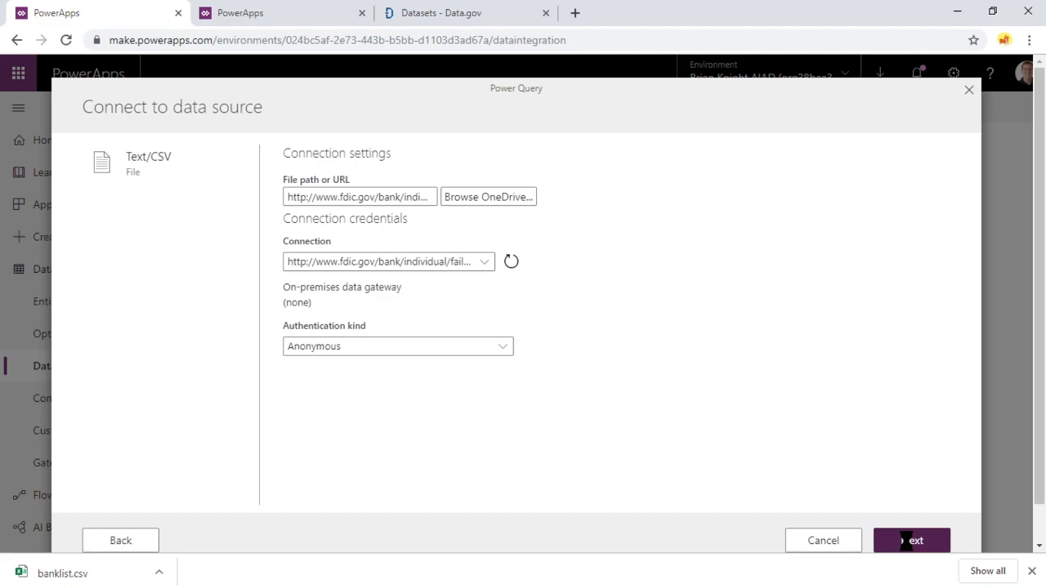
left_click(907, 540)
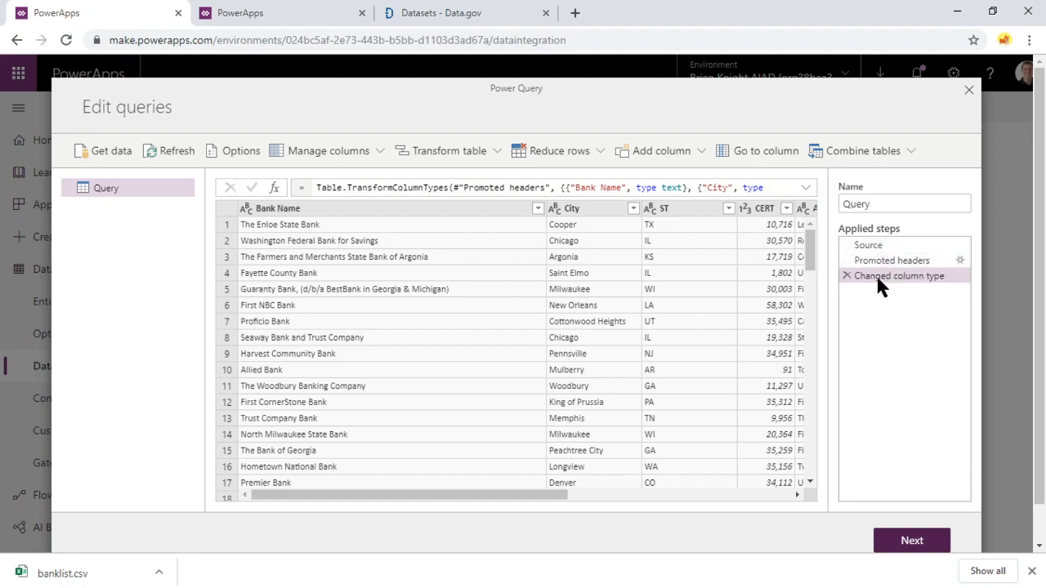
Remove the Updated Date and CERT columns from the bank list query.
left_click(618, 496)
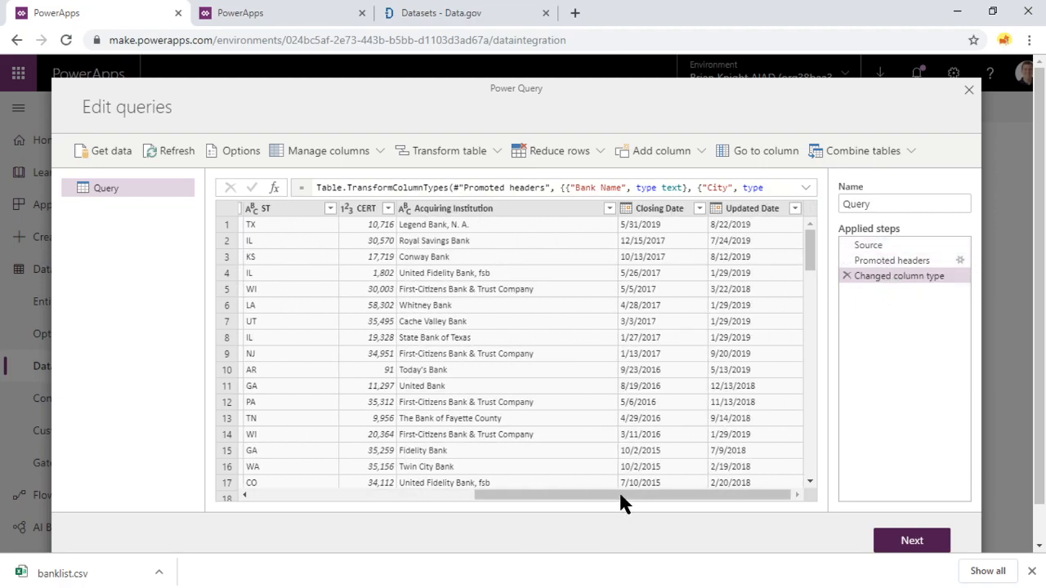
left_click(752, 208)
right_click(732, 214)
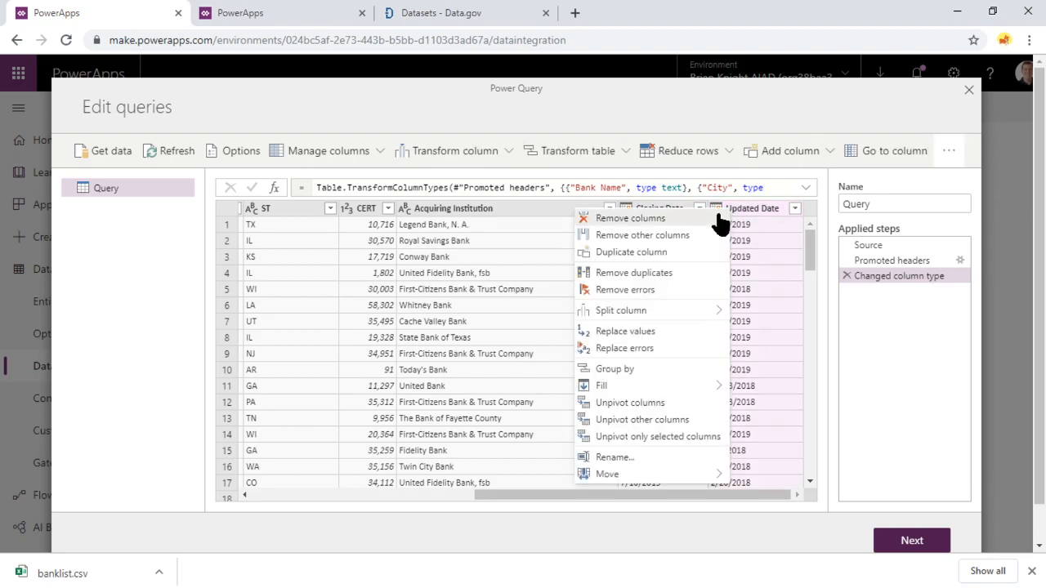
key("Escape")
key("Delete")
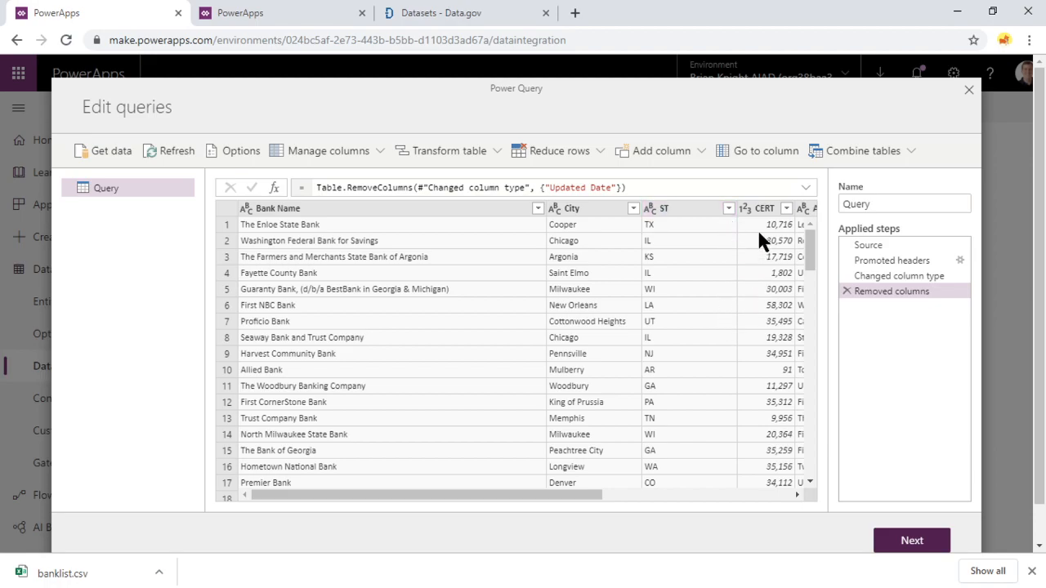
right_click(757, 208)
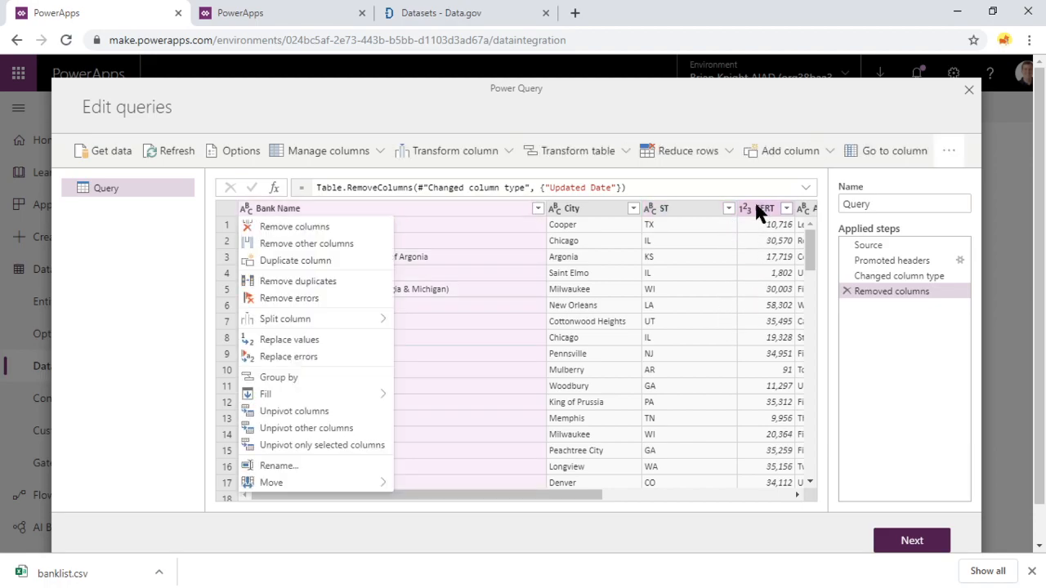
left_click(756, 211)
right_click(756, 210)
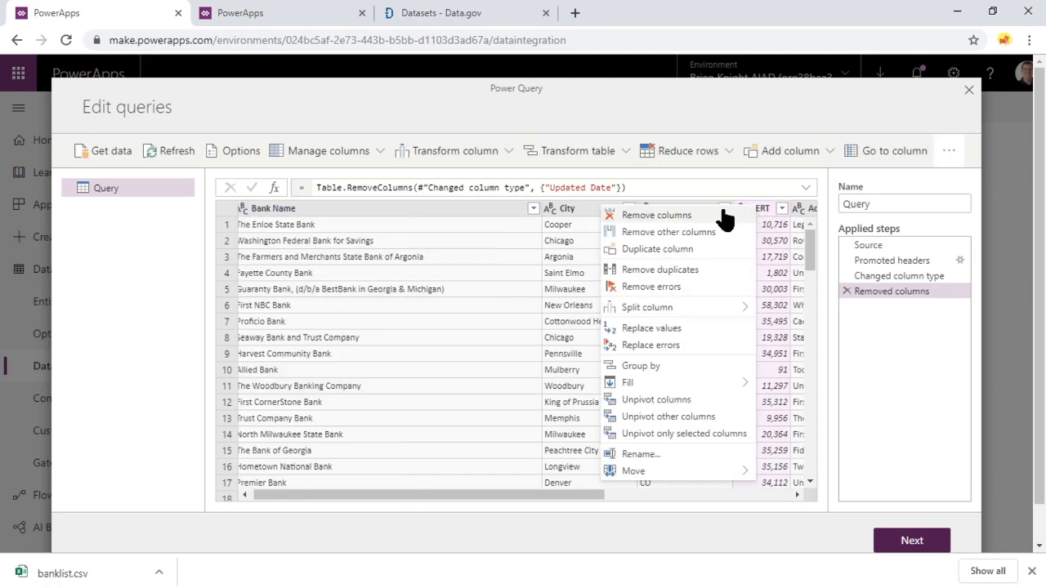
left_click(679, 213)
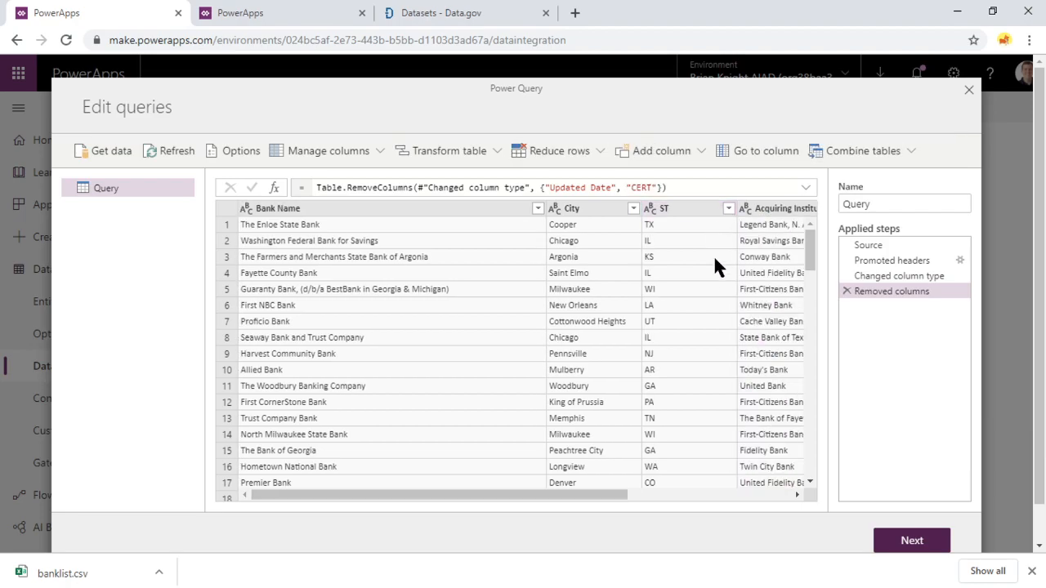
Transform the Closing Date column to keep only its year.
left_click(648, 496)
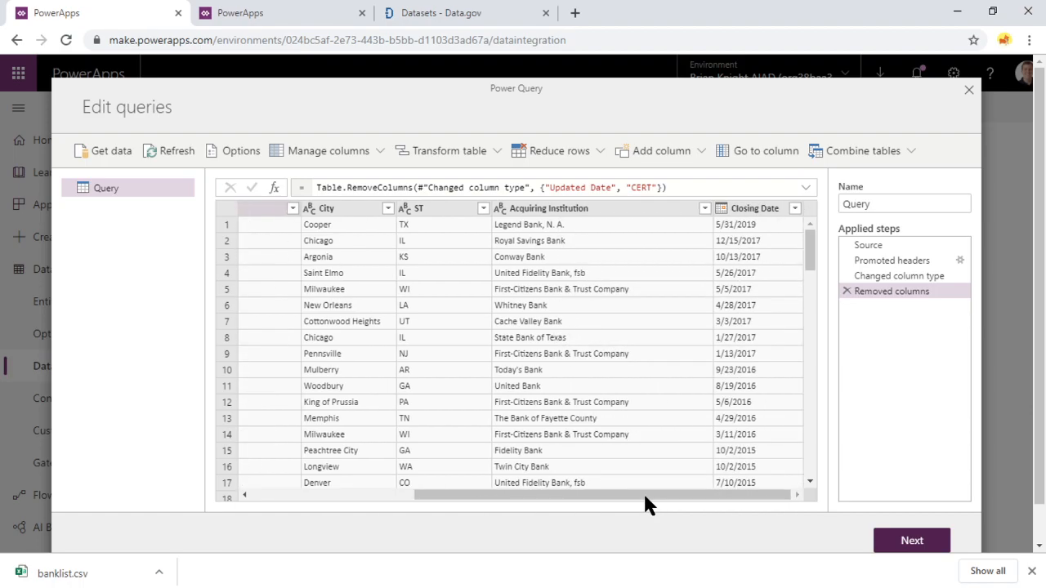
left_click(751, 209)
right_click(749, 208)
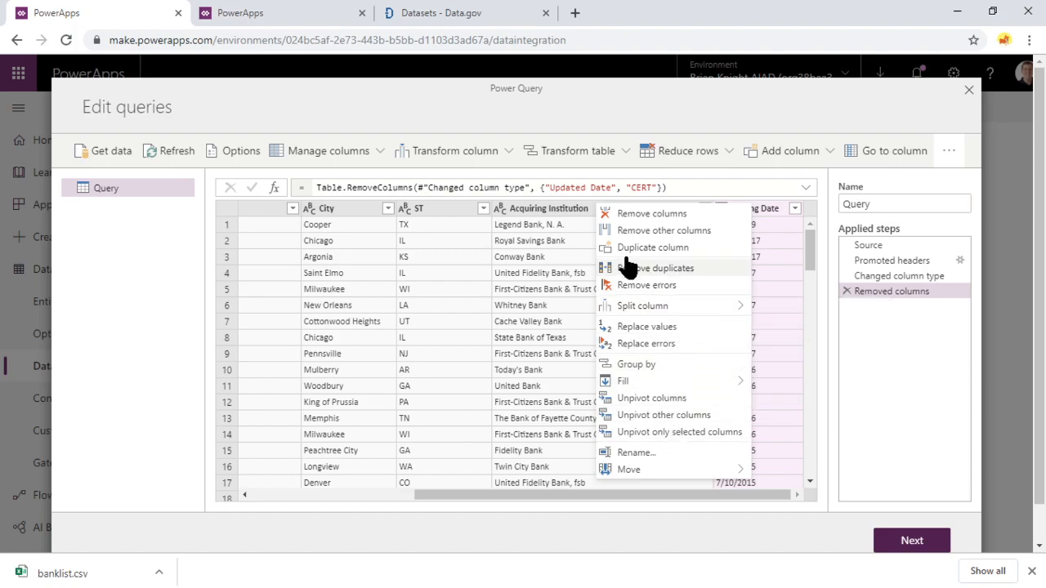
left_click(478, 159)
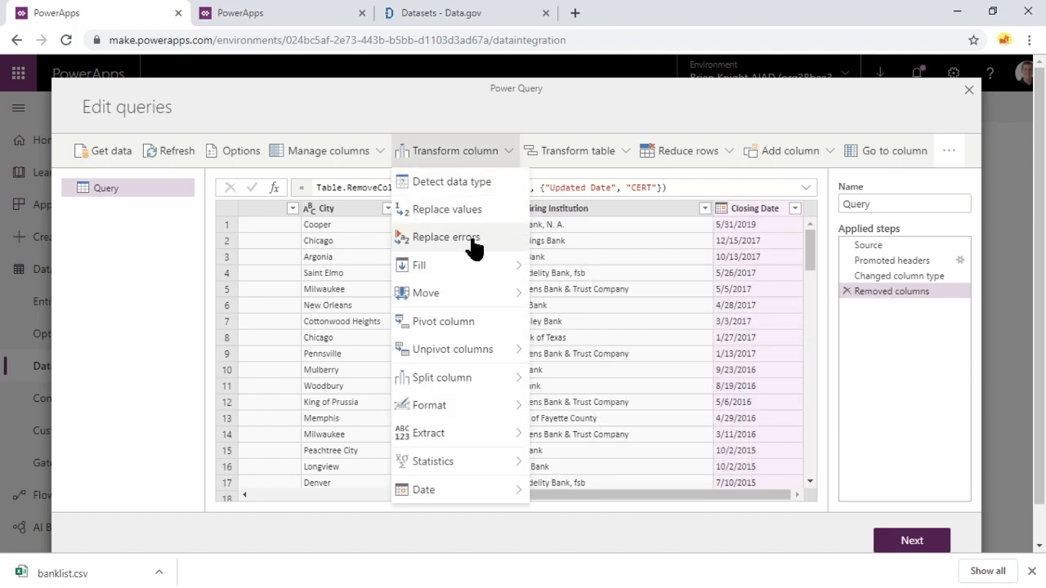
mouse_move(423, 490)
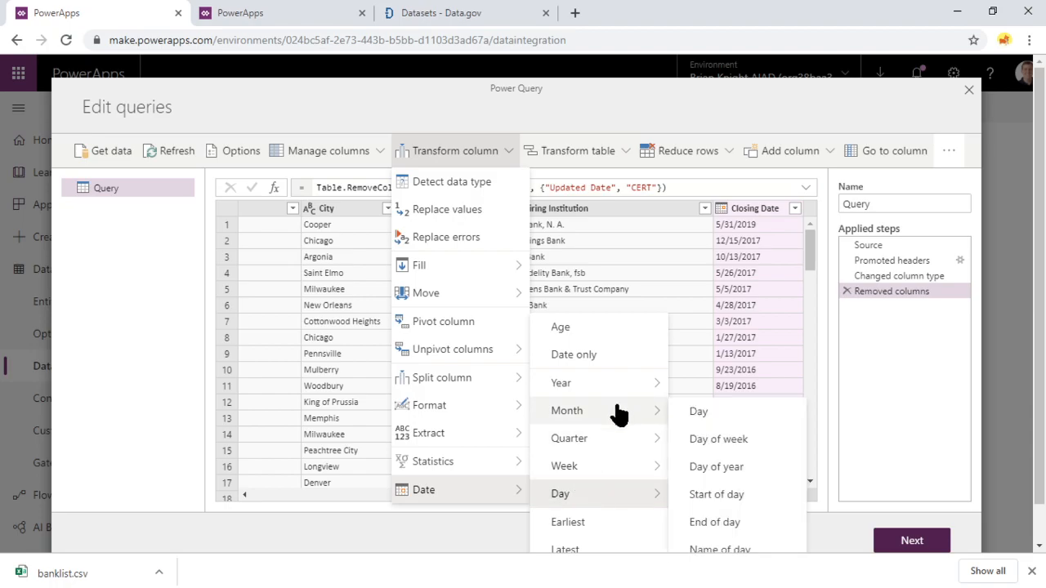
mouse_move(562, 383)
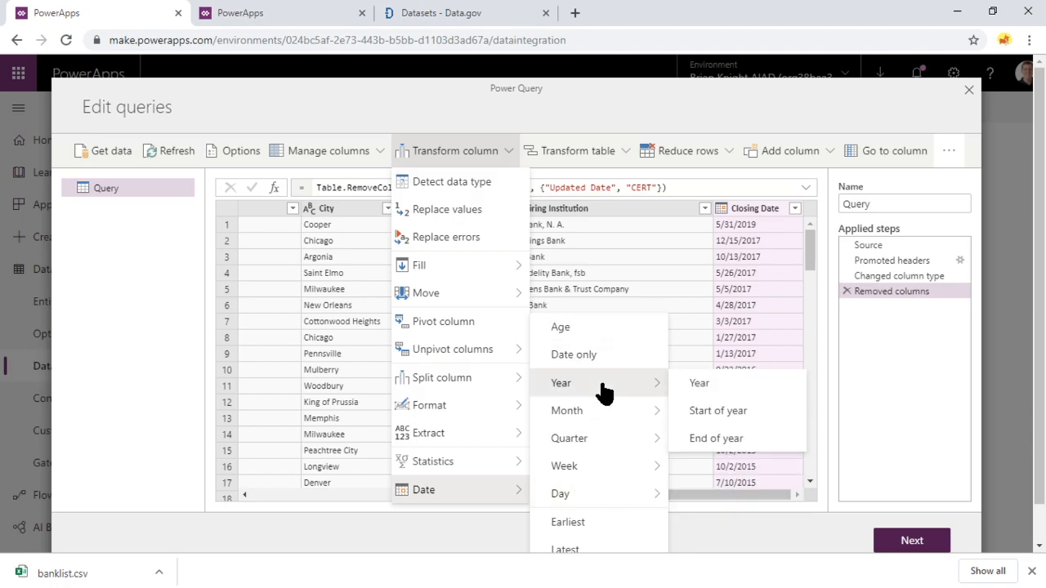
left_click(700, 384)
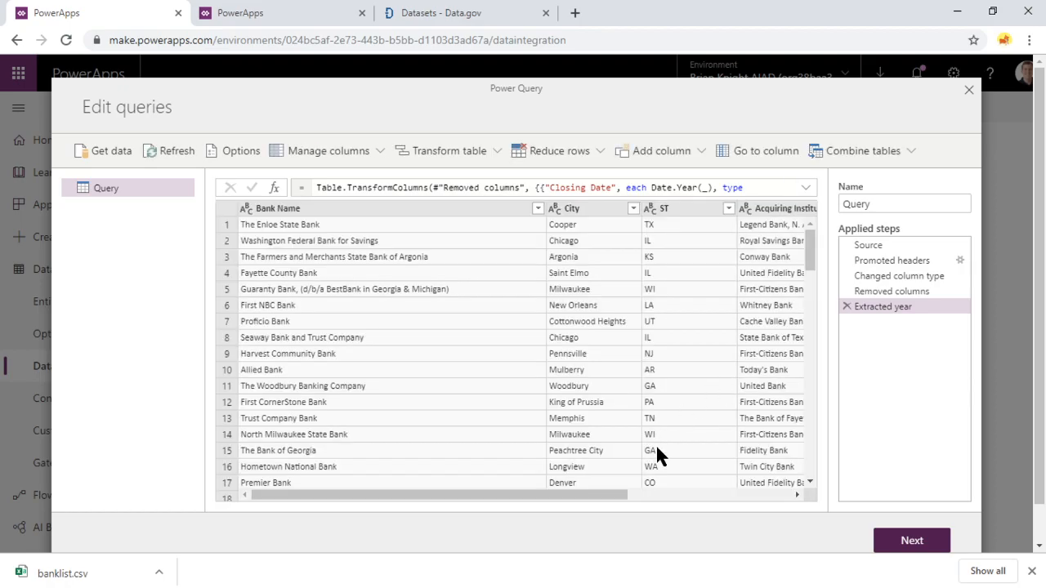
left_click(658, 495)
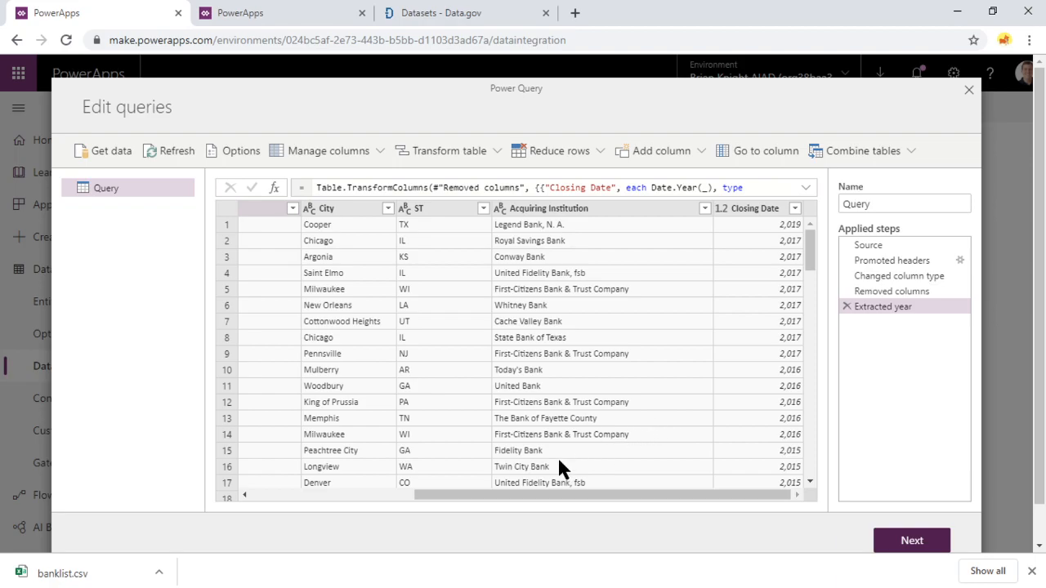
Rename the query from Query to Failed Banks.
left_click(377, 495)
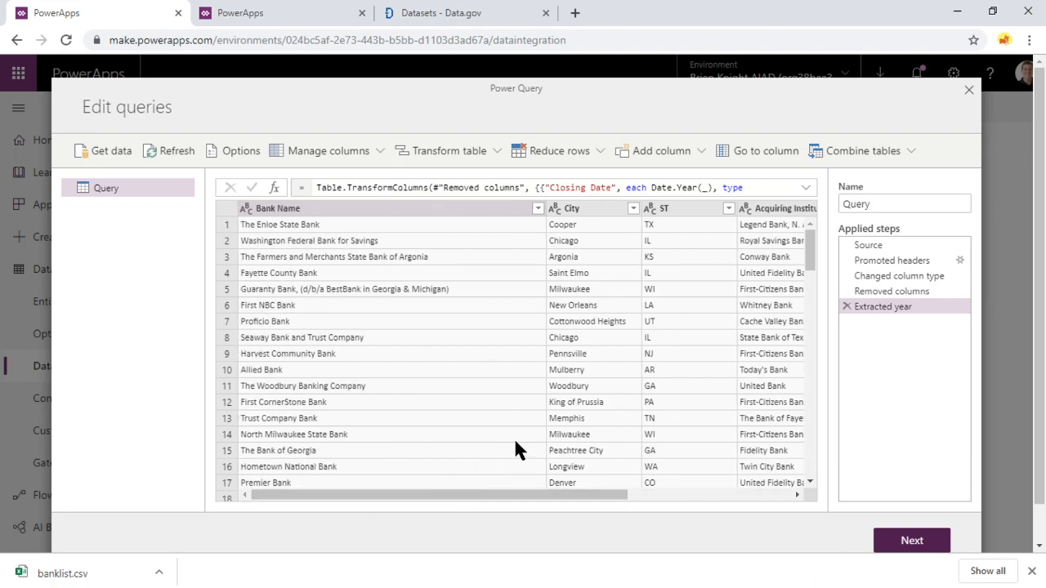
left_click(579, 208)
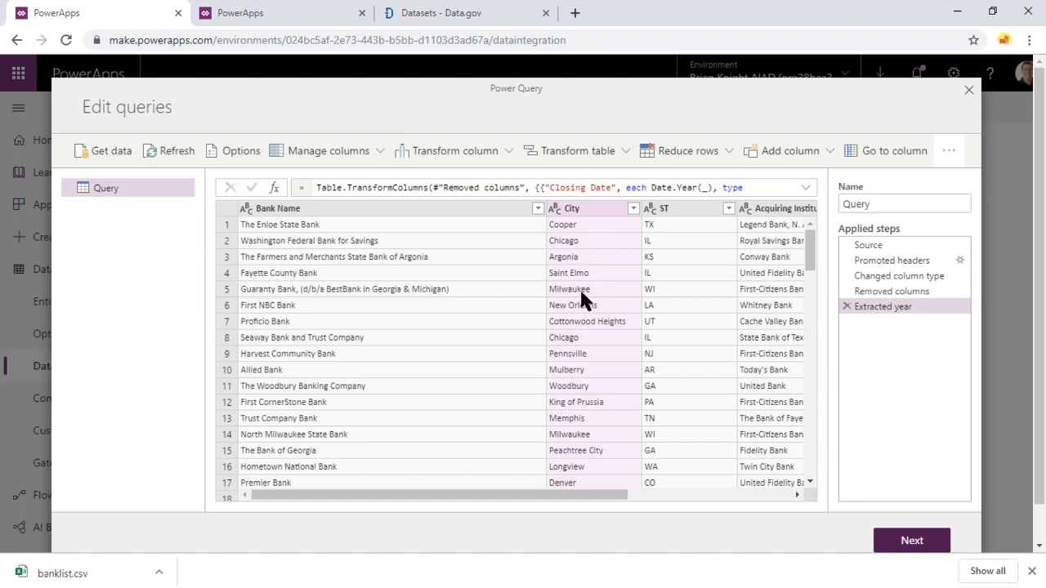
left_click(846, 204)
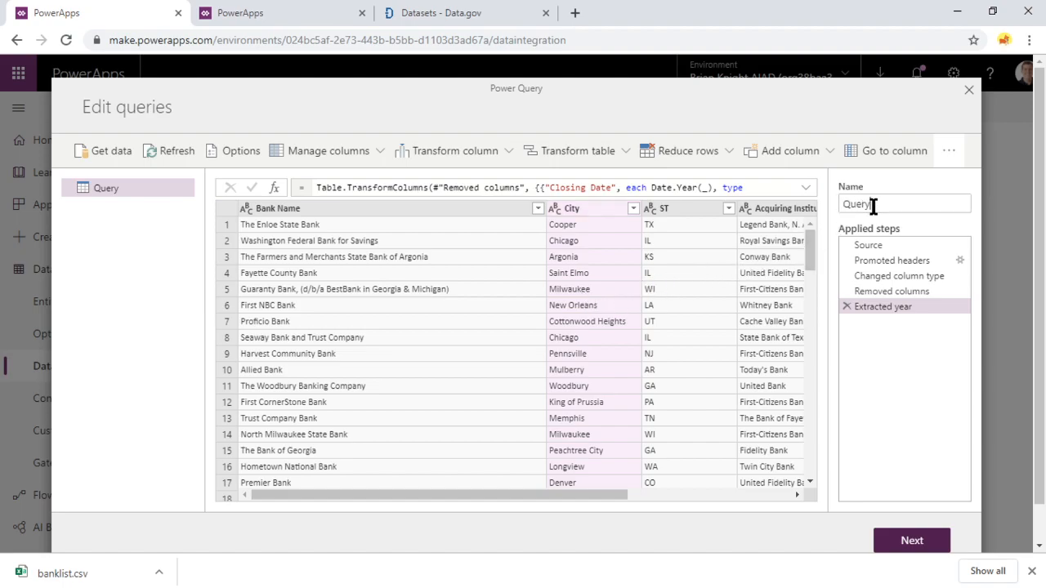
left_click_drag(879, 204, 842, 204)
type("Failed Banks")
left_click(898, 521)
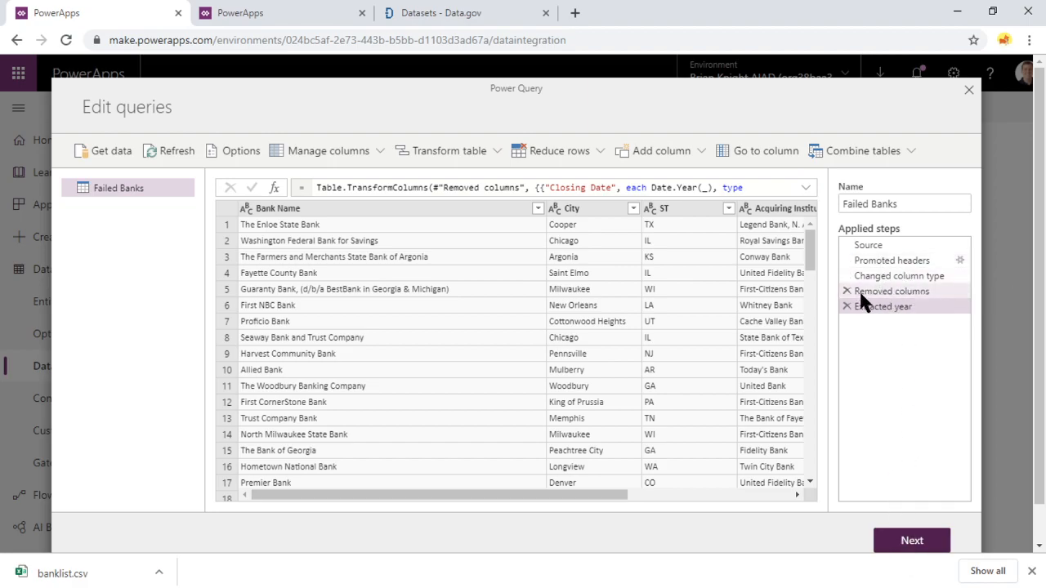
Proceed with the Failed Banks query to the Map entities step.
left_click(907, 540)
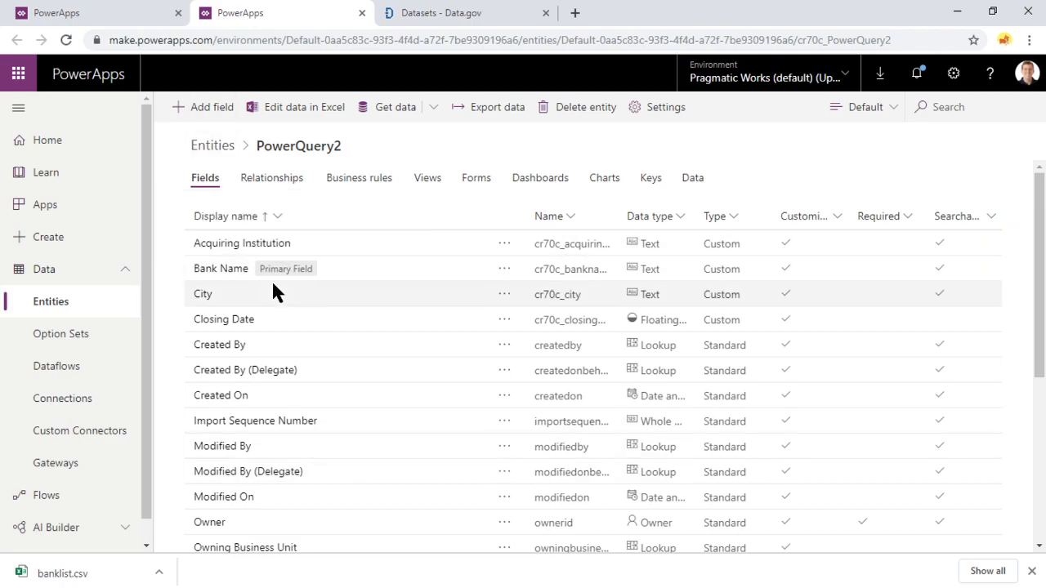
scroll(232, 425, "down", 4)
scroll(232, 425, "down", 3)
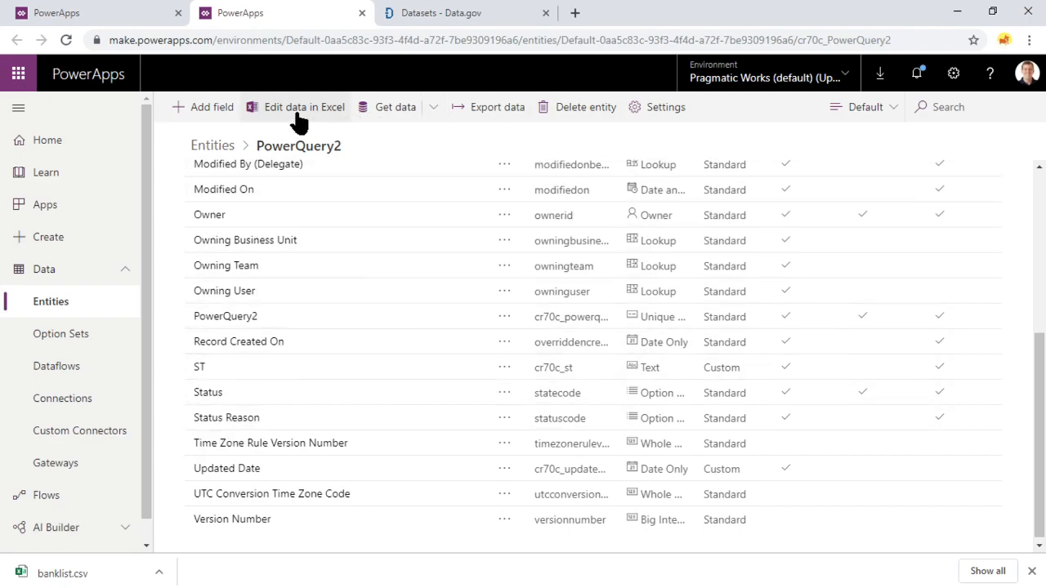
scroll(512, 306, "up", 4)
scroll(468, 359, "up", 4)
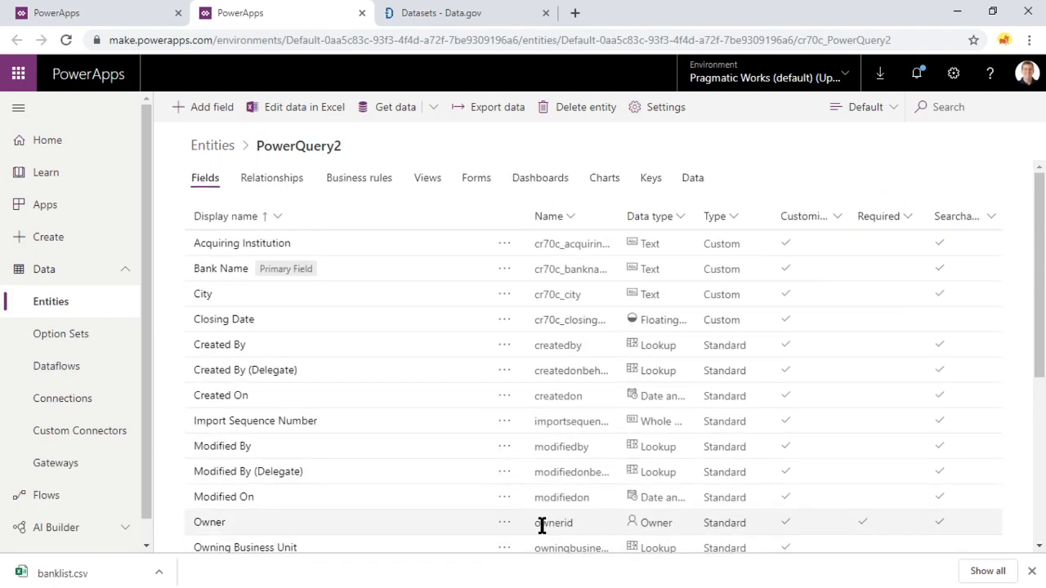
View the PowerQuery2 entity's data records, then return to the dataflow's entity mapping.
left_click(693, 177)
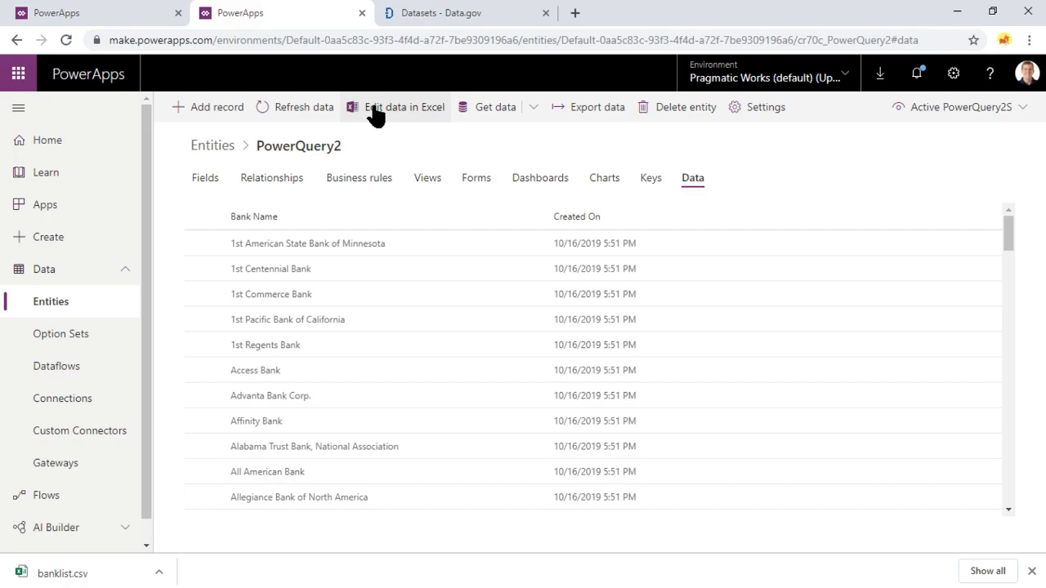
left_click(103, 15)
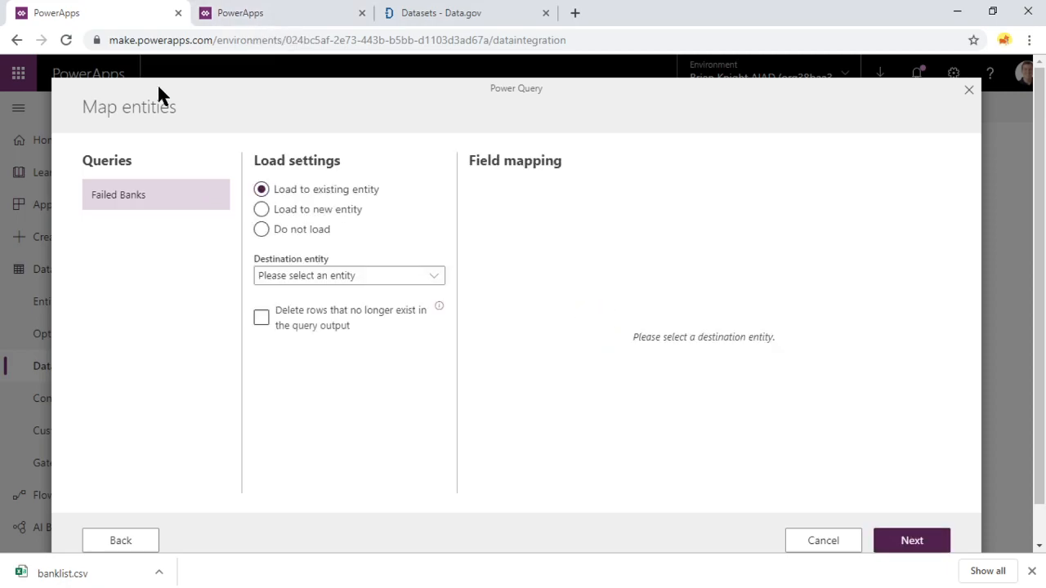
Load Failed Banks to a new entity with Bank Name as primary name and crdfa_BankName as key.
left_click(295, 211)
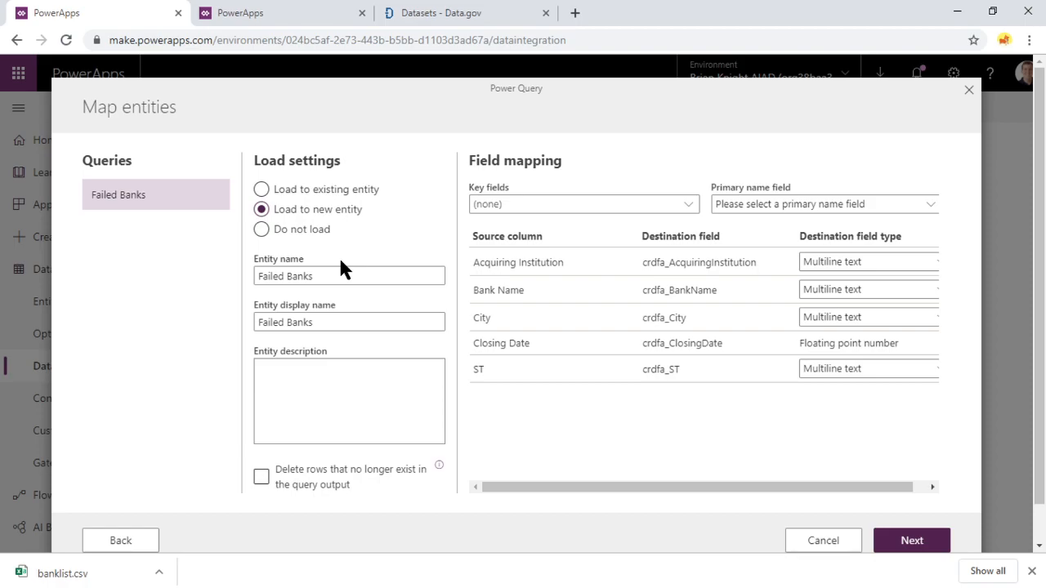
left_click(785, 203)
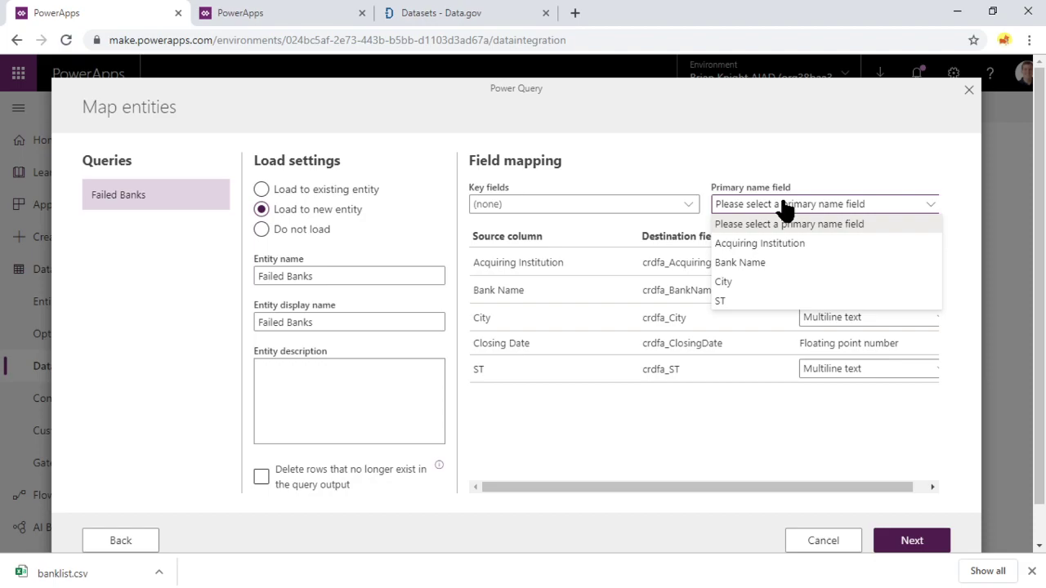
left_click(774, 263)
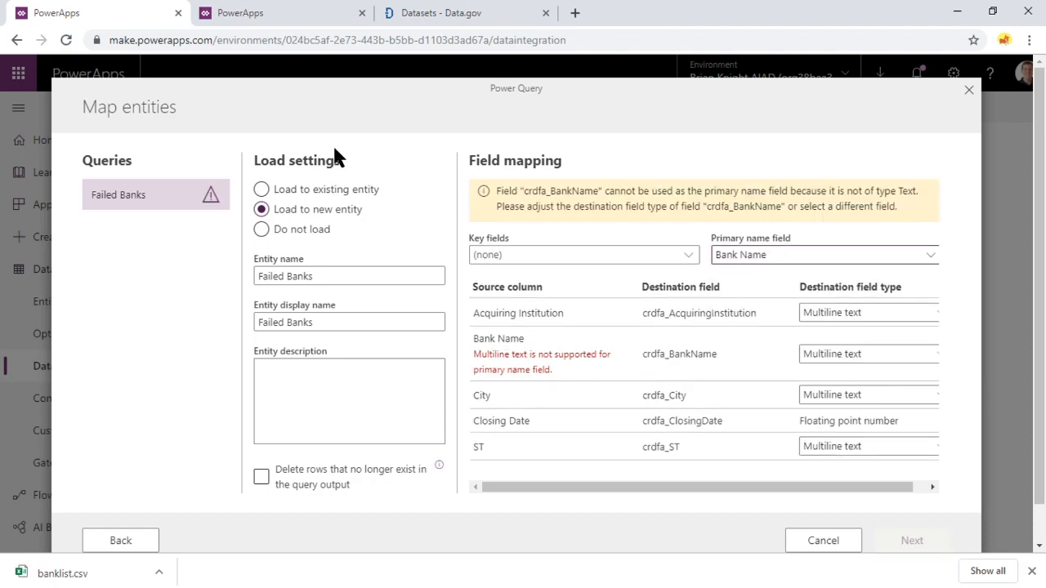
left_click(514, 254)
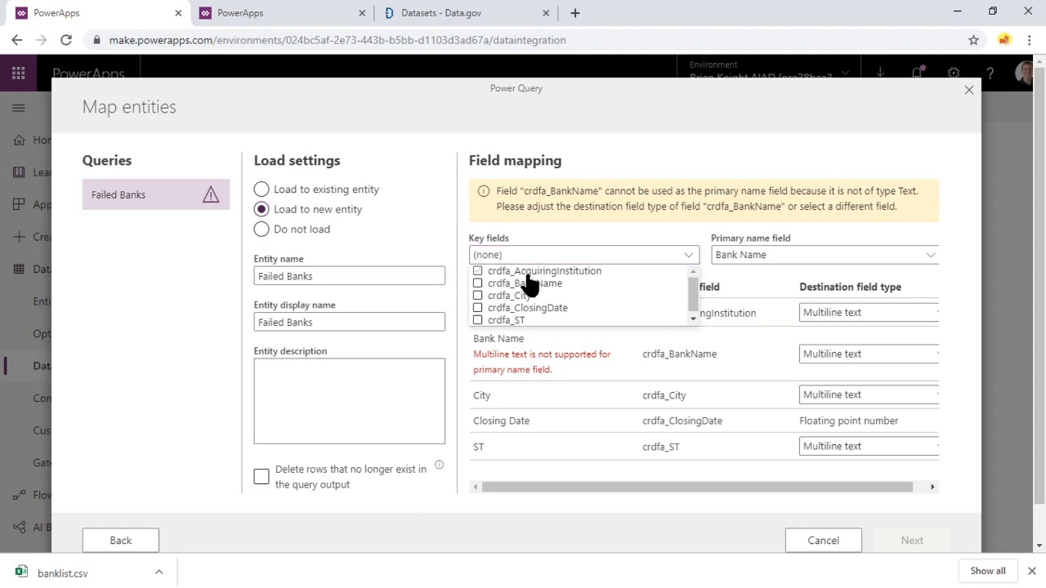
left_click(478, 283)
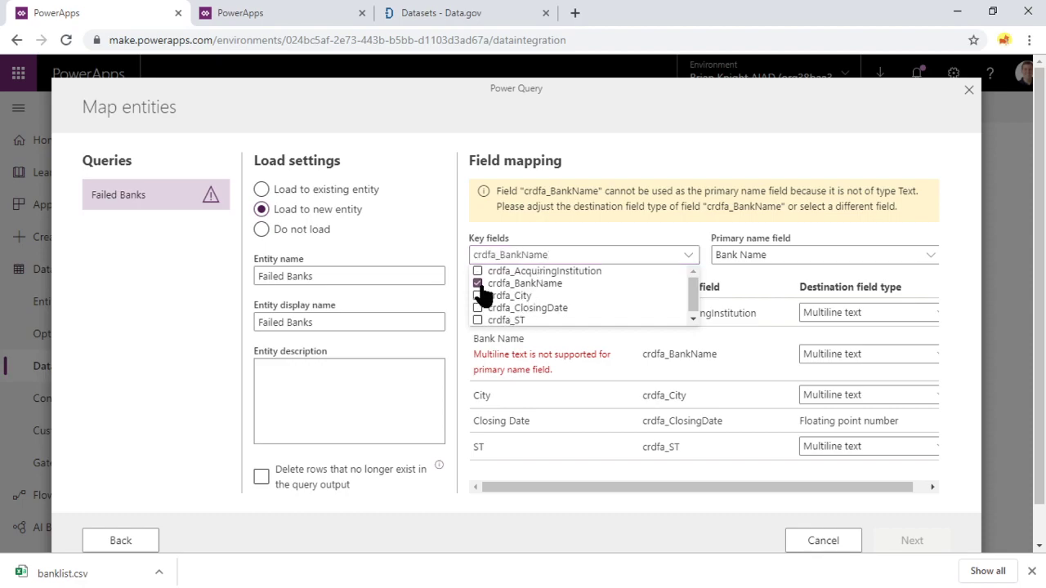
left_click(651, 144)
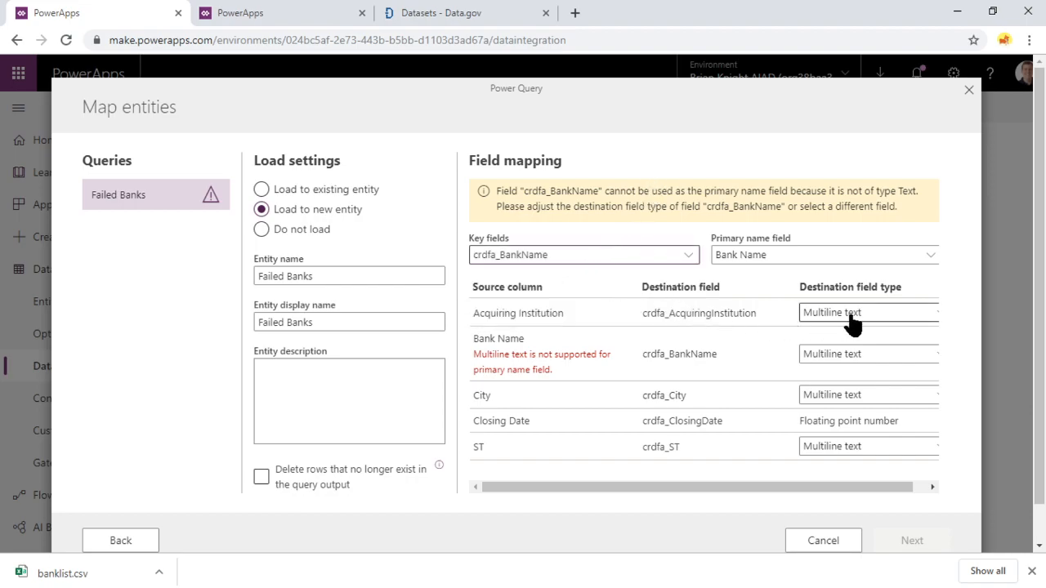
Set Bank Name, Acquiring Institution, ST and City field types to Text.
left_click(866, 354)
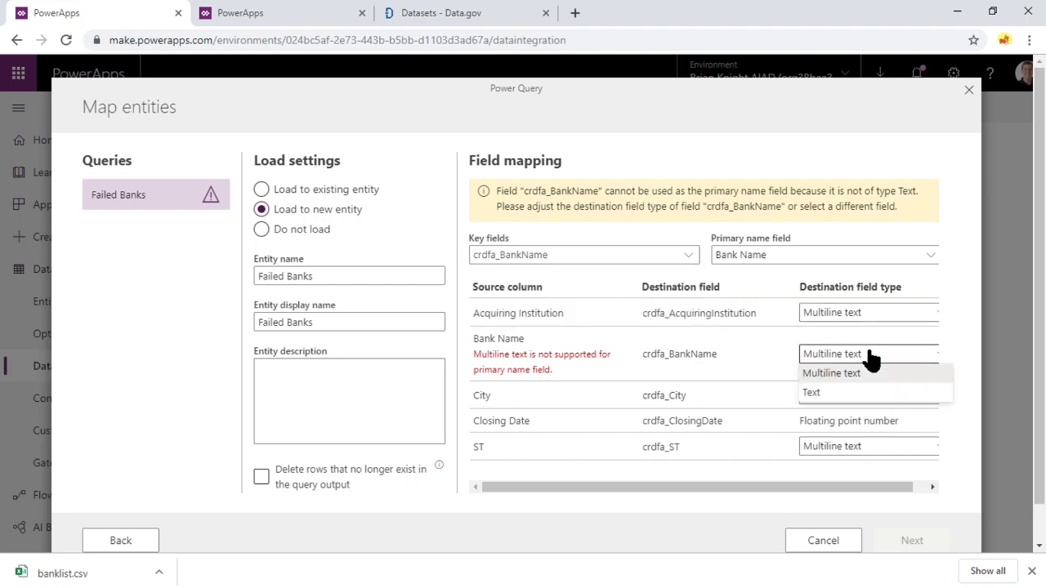
left_click(824, 393)
left_click(866, 261)
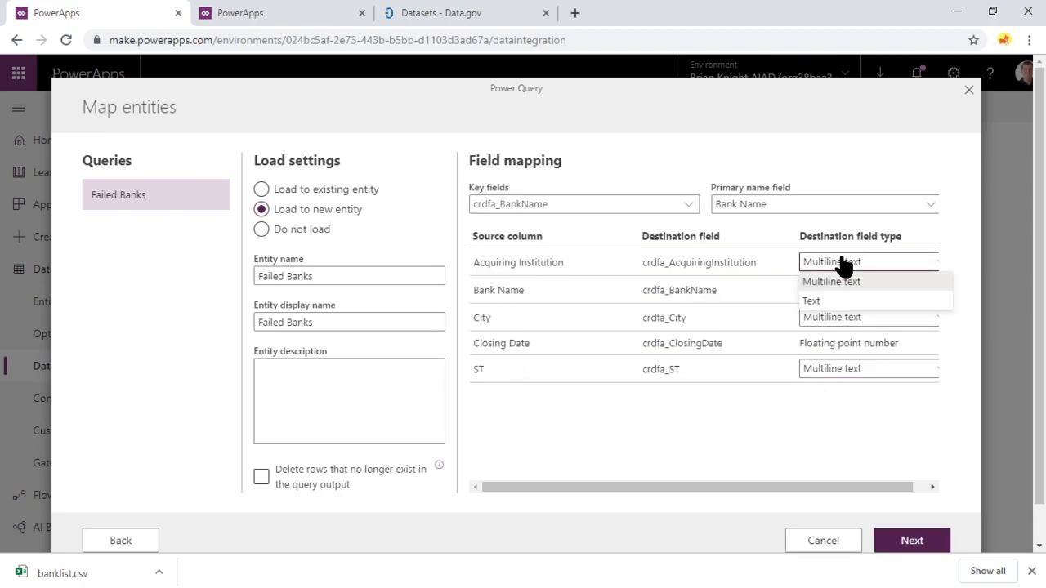
left_click(829, 304)
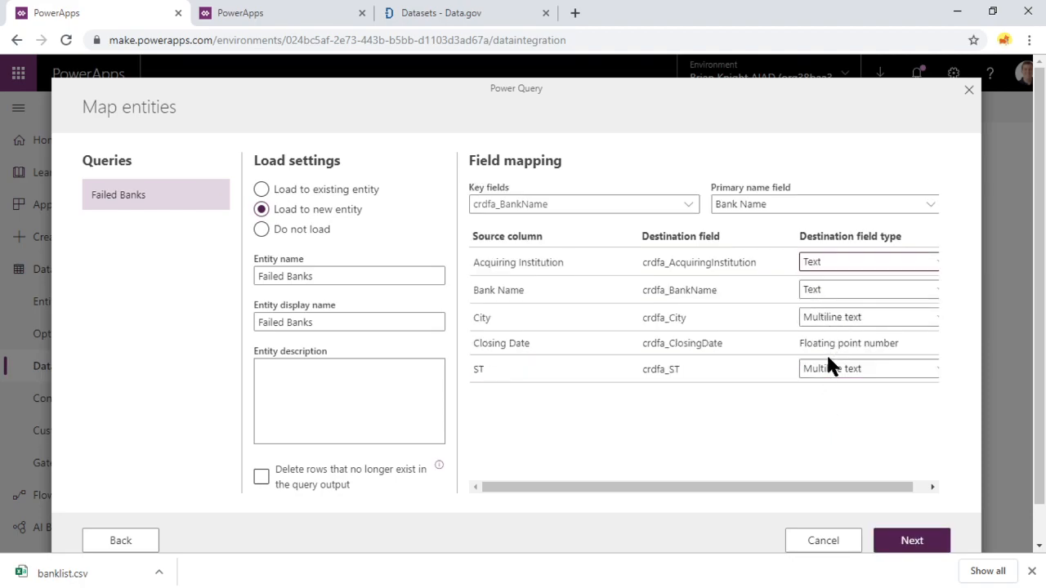
left_click(866, 368)
left_click(826, 408)
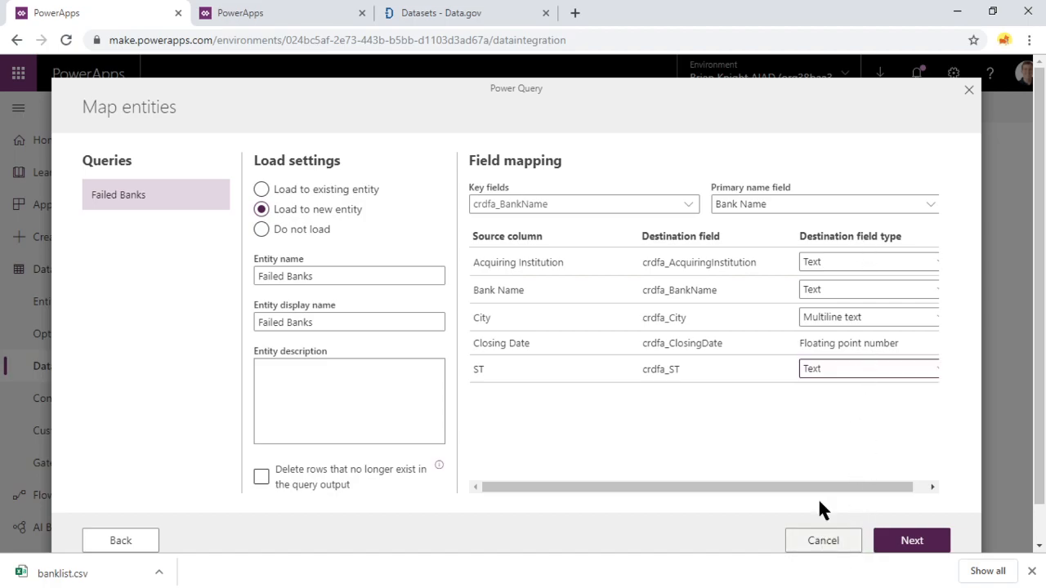
left_click(866, 317)
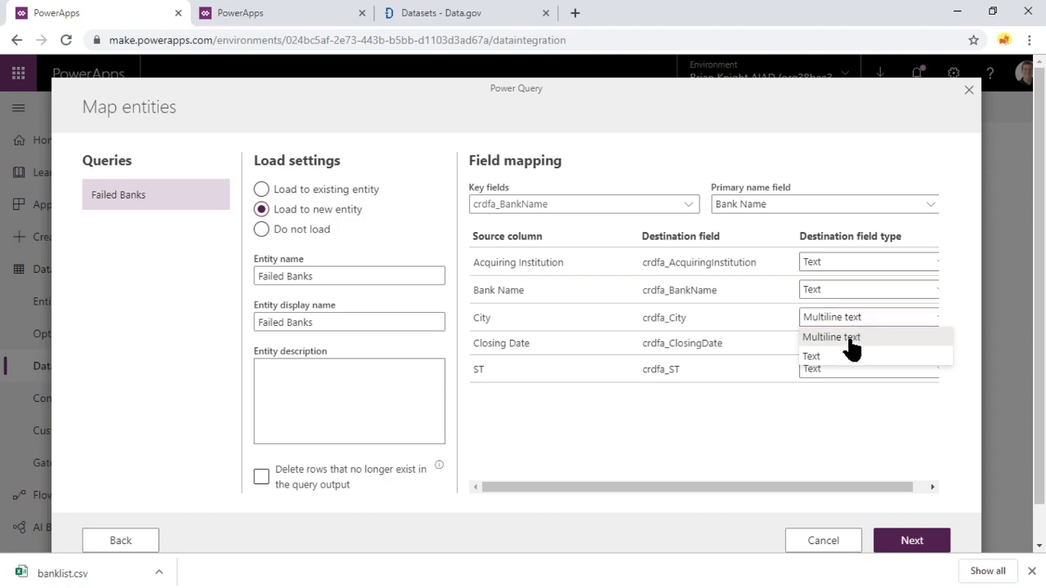
left_click(817, 355)
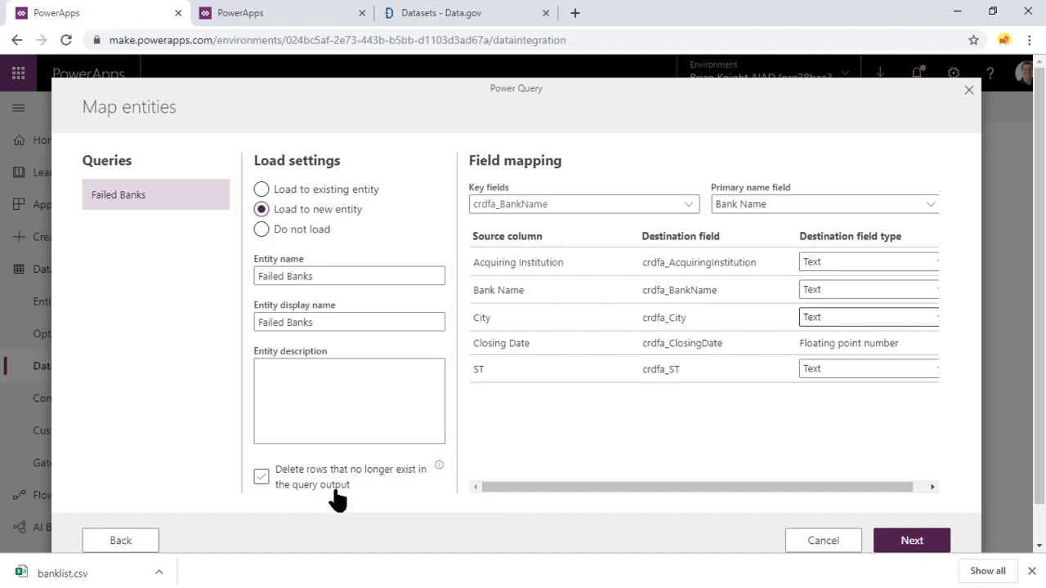
Finish the mapping, try automatic refresh, then keep Refresh manually for the dataflow.
left_click(912, 540)
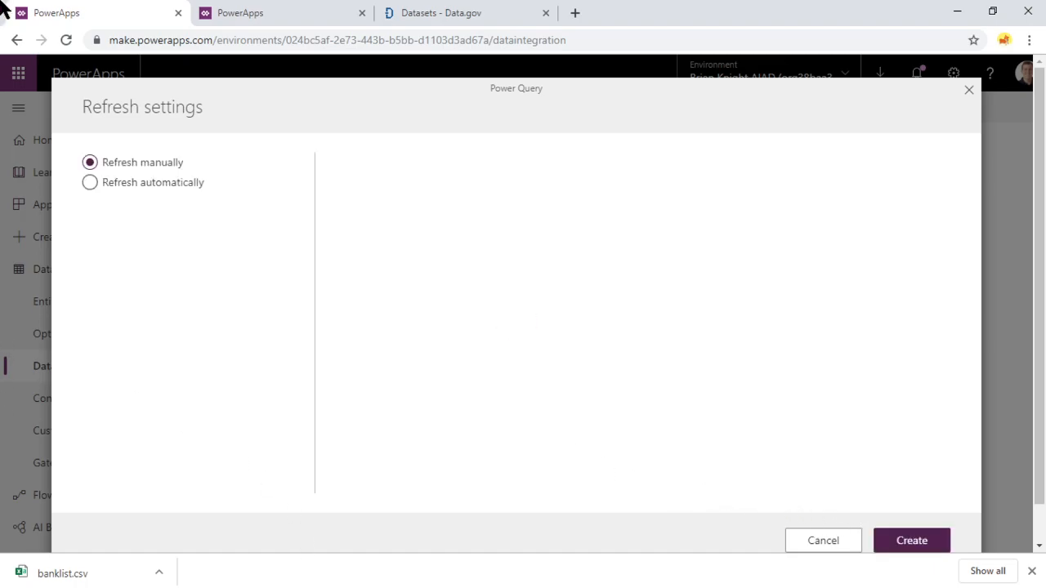
left_click(123, 186)
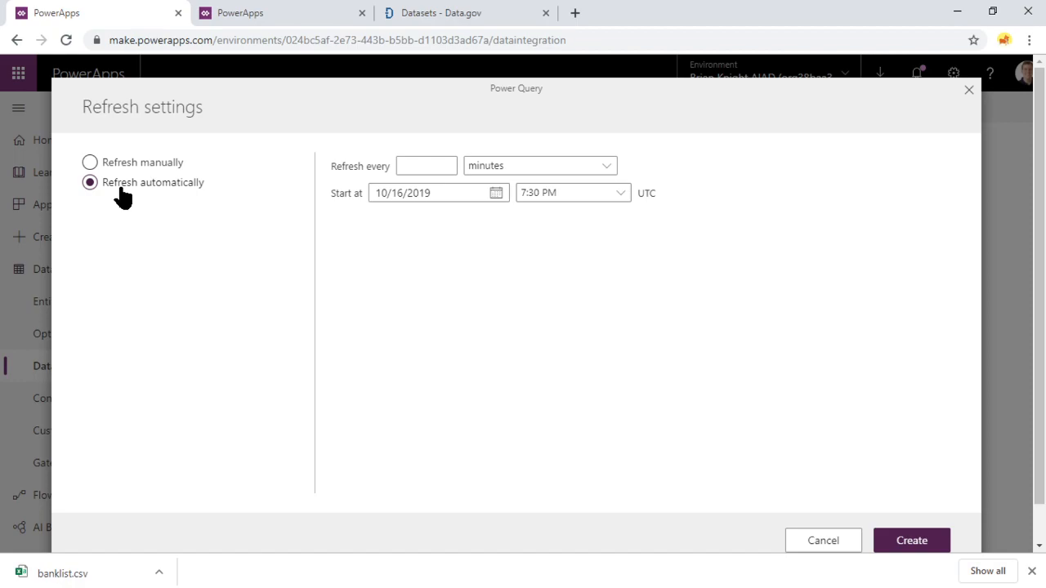
left_click(417, 168)
left_click(175, 163)
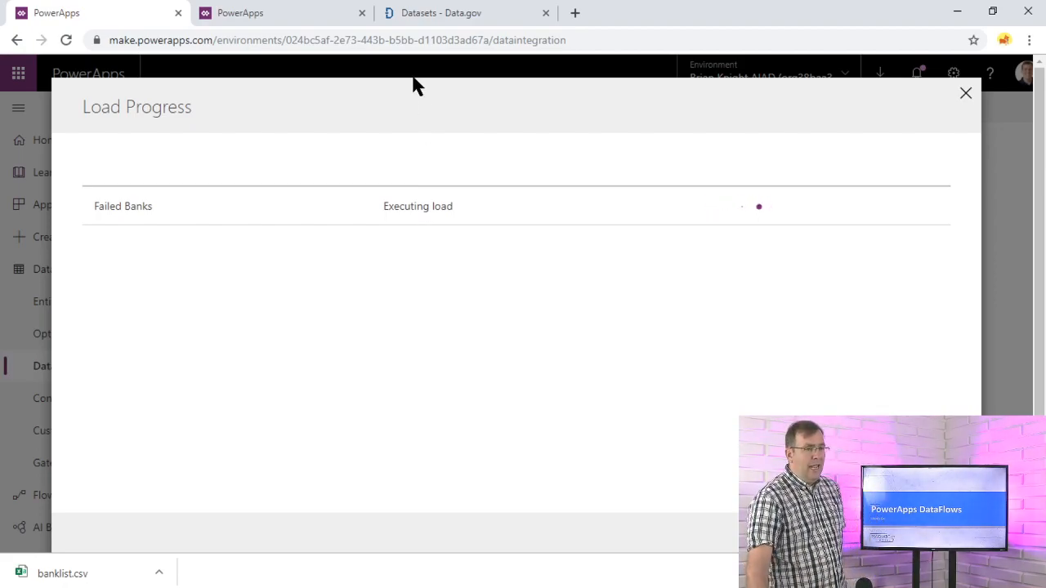
Show the entity's loaded data and open the 1st Centennial Bank record for editing.
left_click(304, 15)
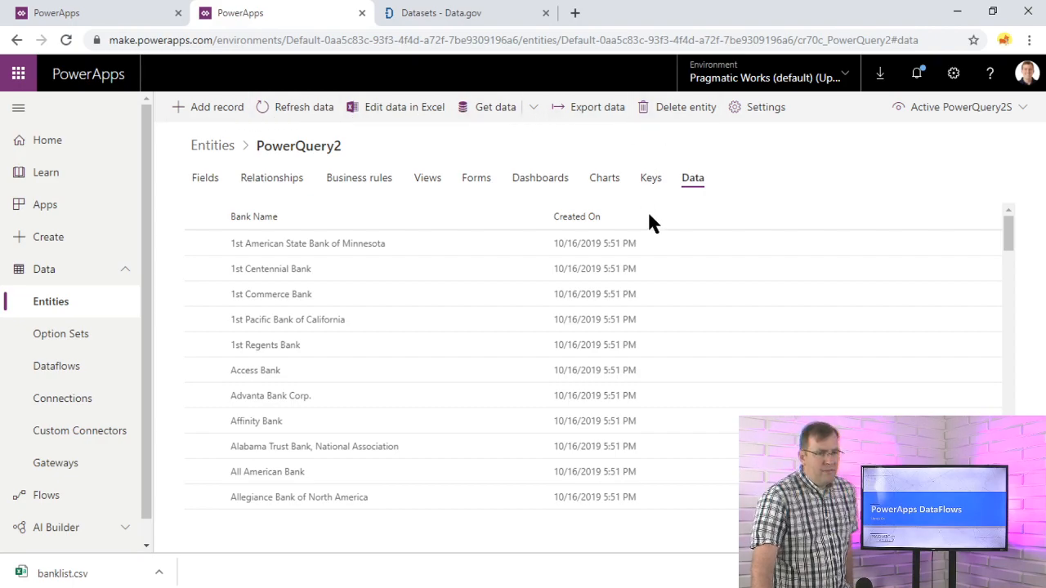
left_click(279, 270)
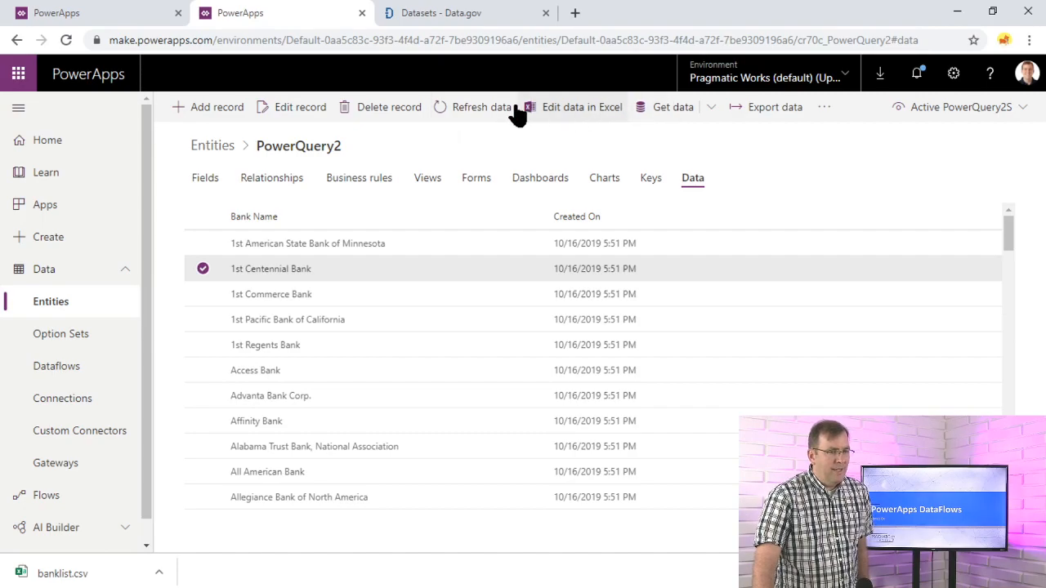
left_click(282, 107)
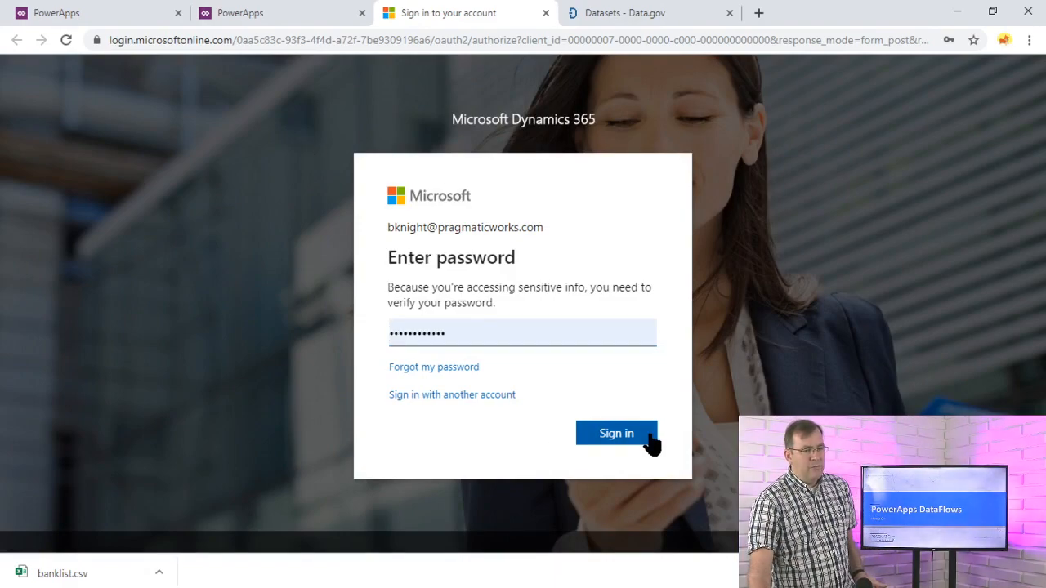
Sign in to Dynamics 365 and view the 1st Centennial Bank record with its Bank Name and Owner.
left_click(616, 433)
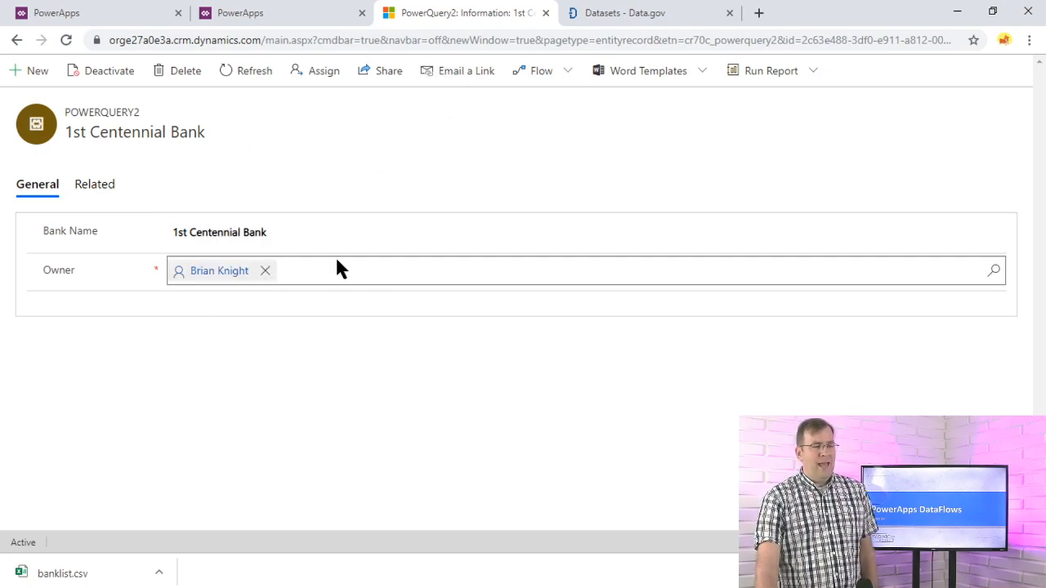
Dismiss the adding-and-editing-records notice and return to the Failed Banks dataflow load progress.
left_click(611, 12)
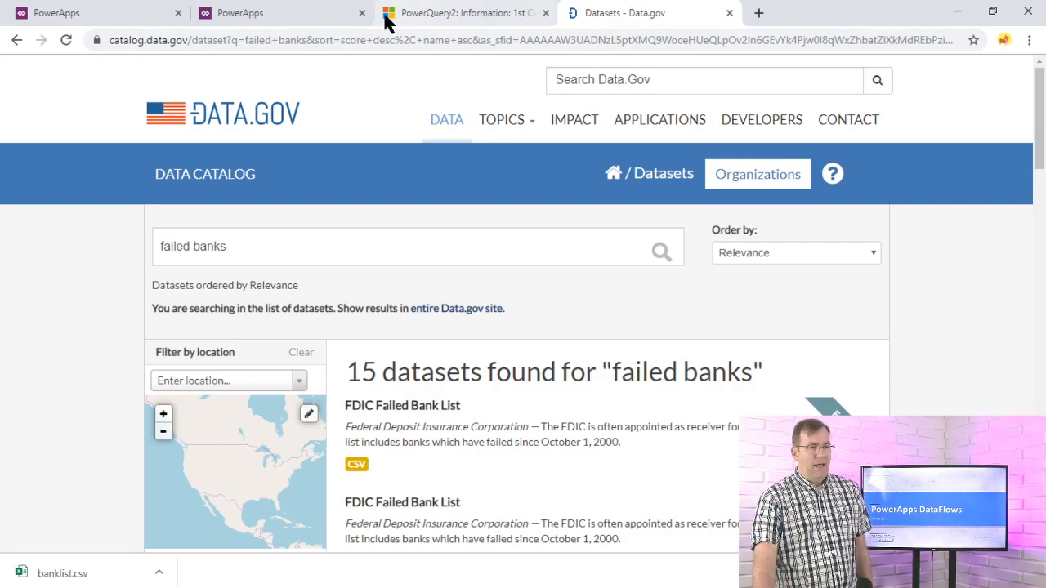
left_click(245, 12)
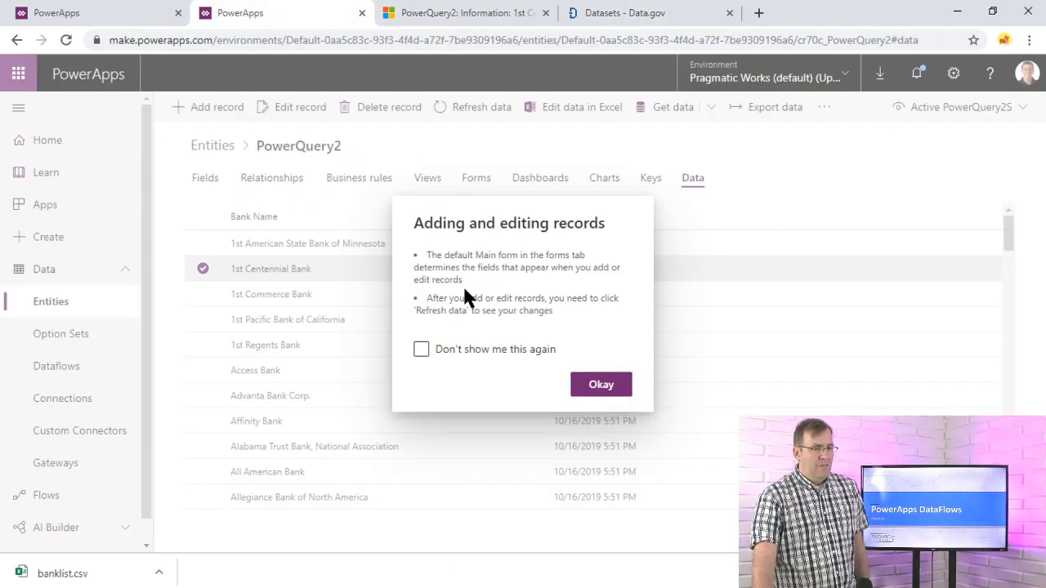
left_click(601, 384)
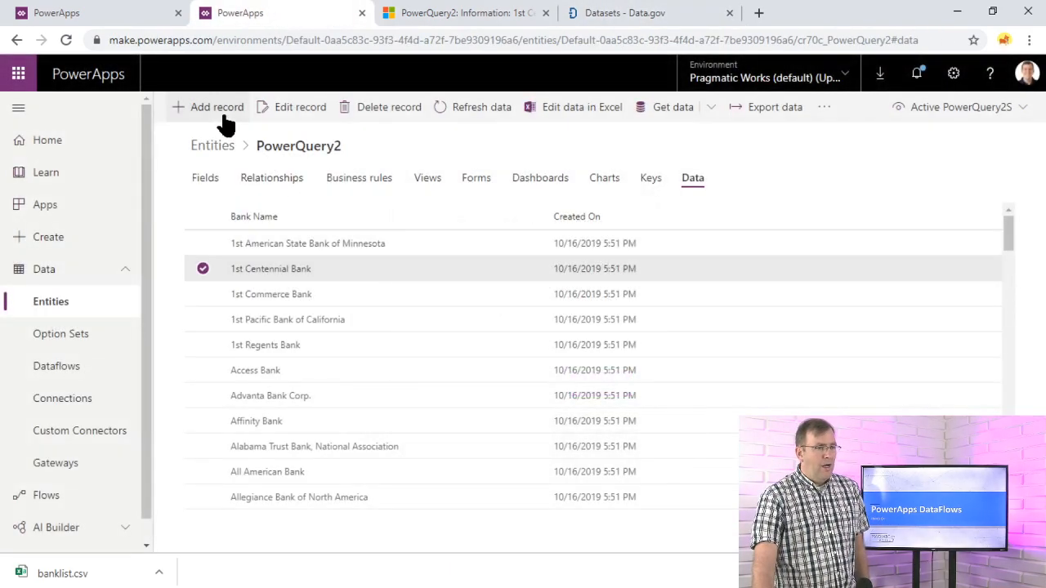
left_click(98, 12)
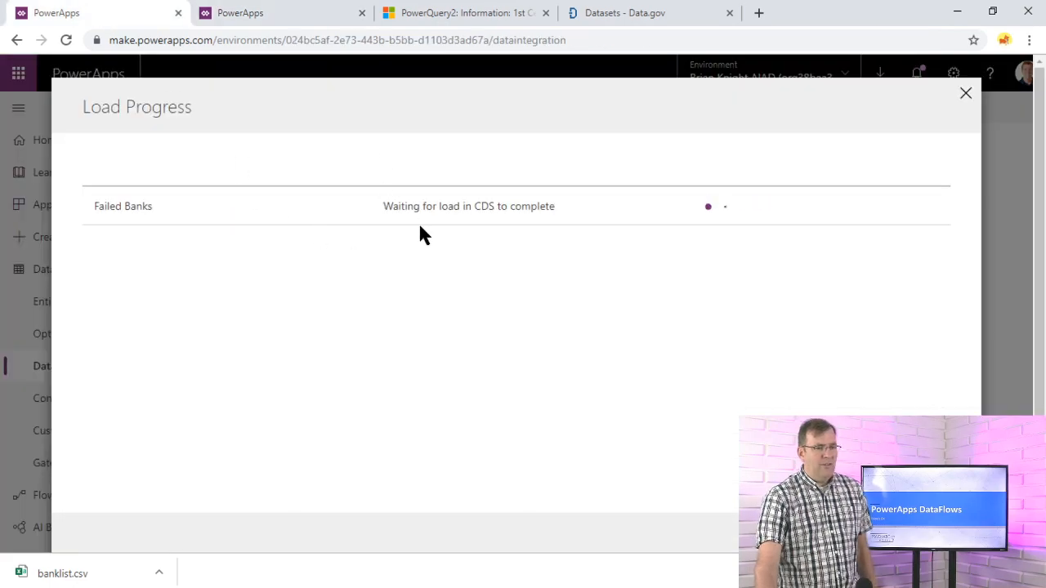